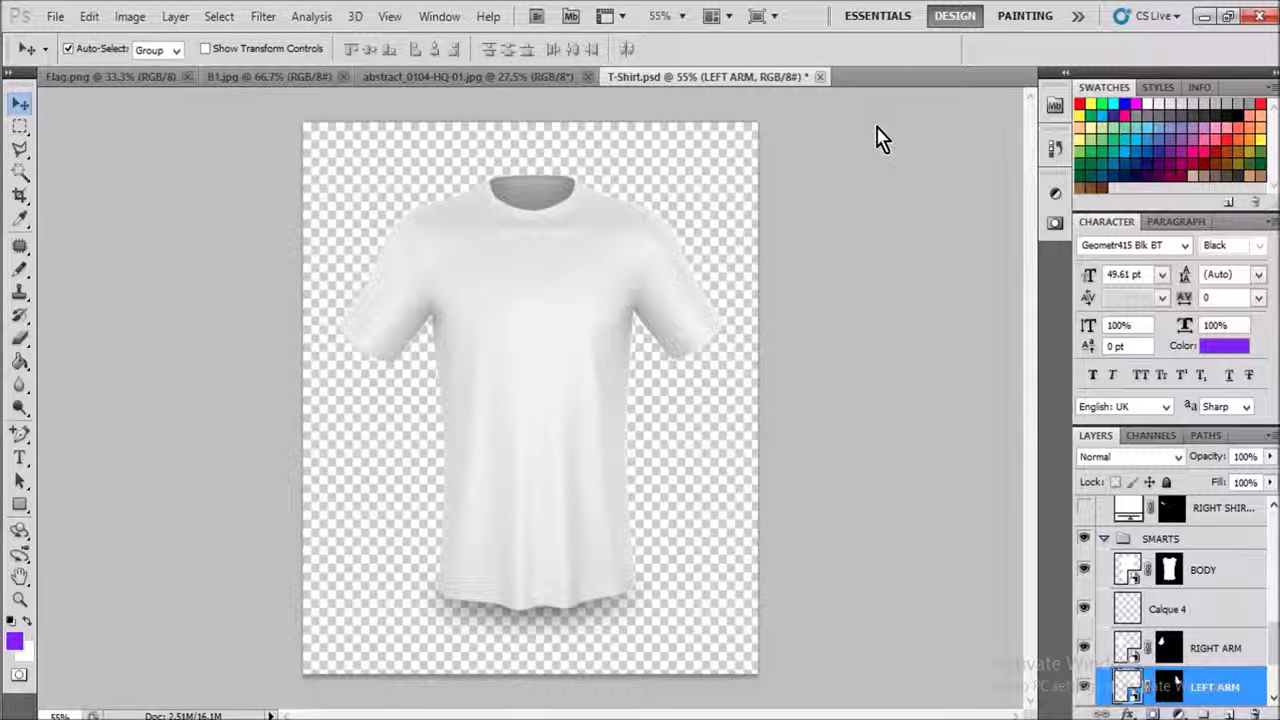
Step: Copy the entire abstract_0104-HQ-01.jpg diamond image, then return to T-Shirt.psd
left_click(512, 88)
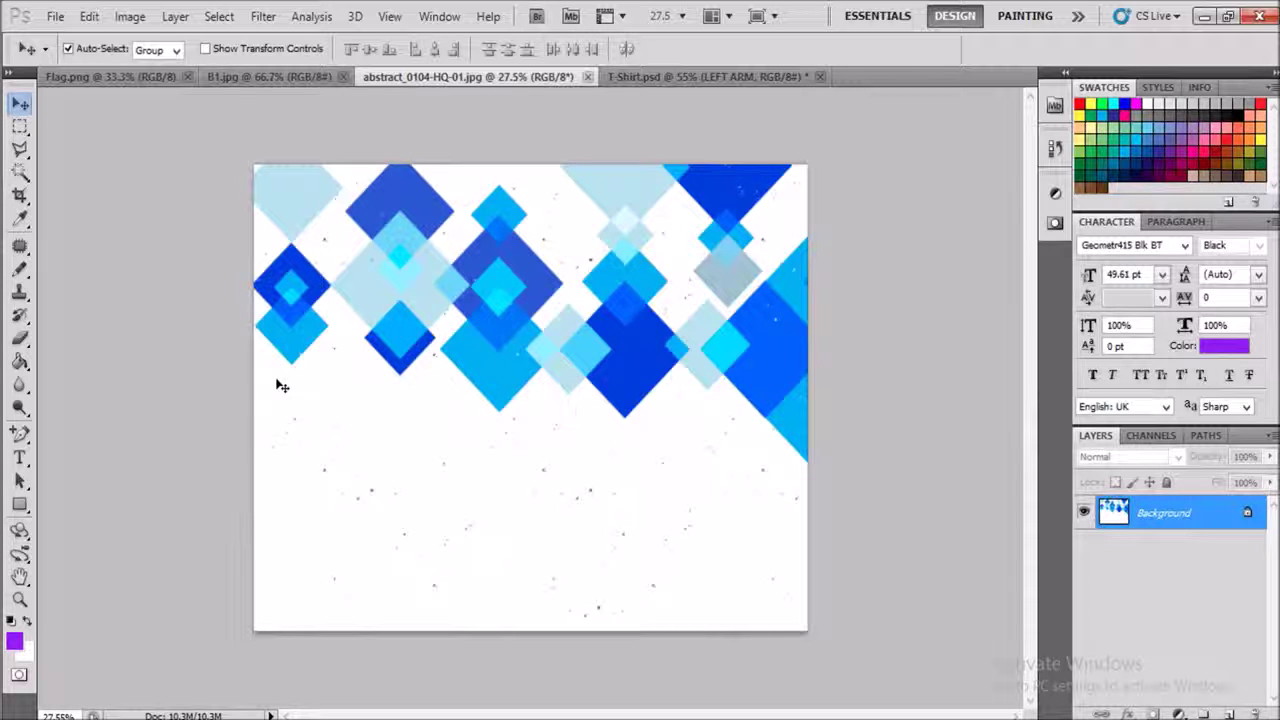
key("ctrl+a")
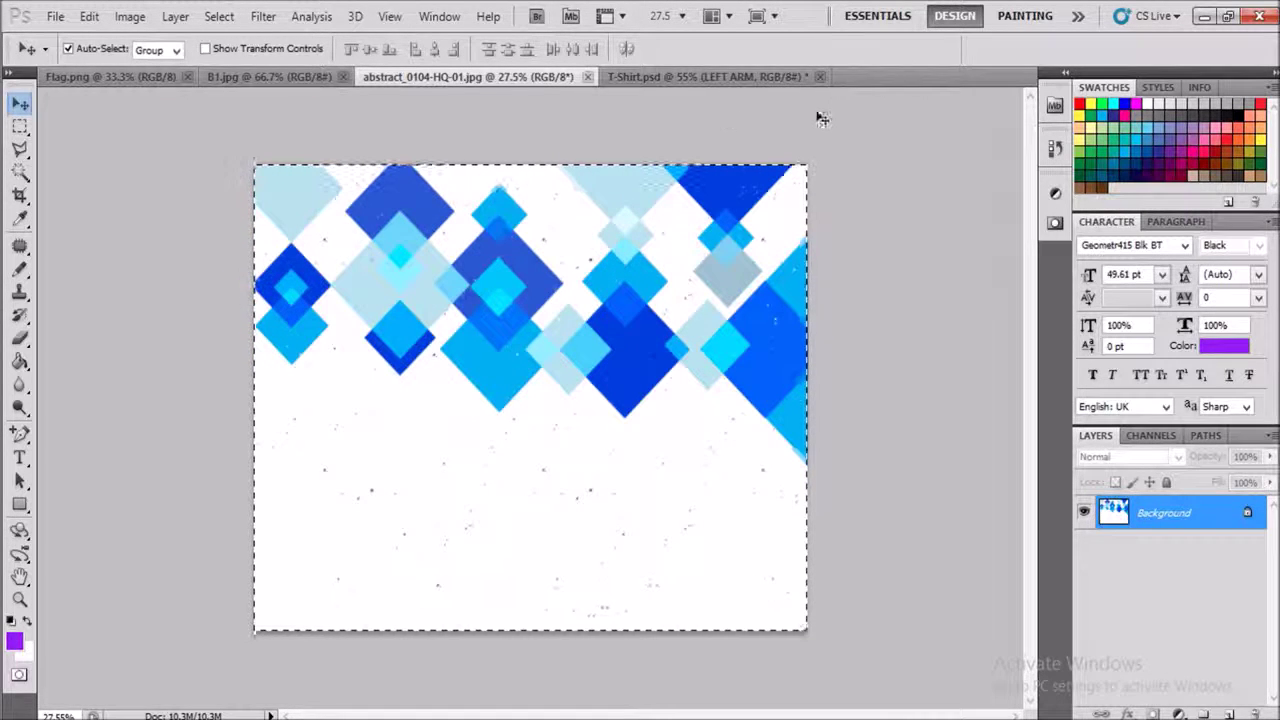
left_click(775, 79)
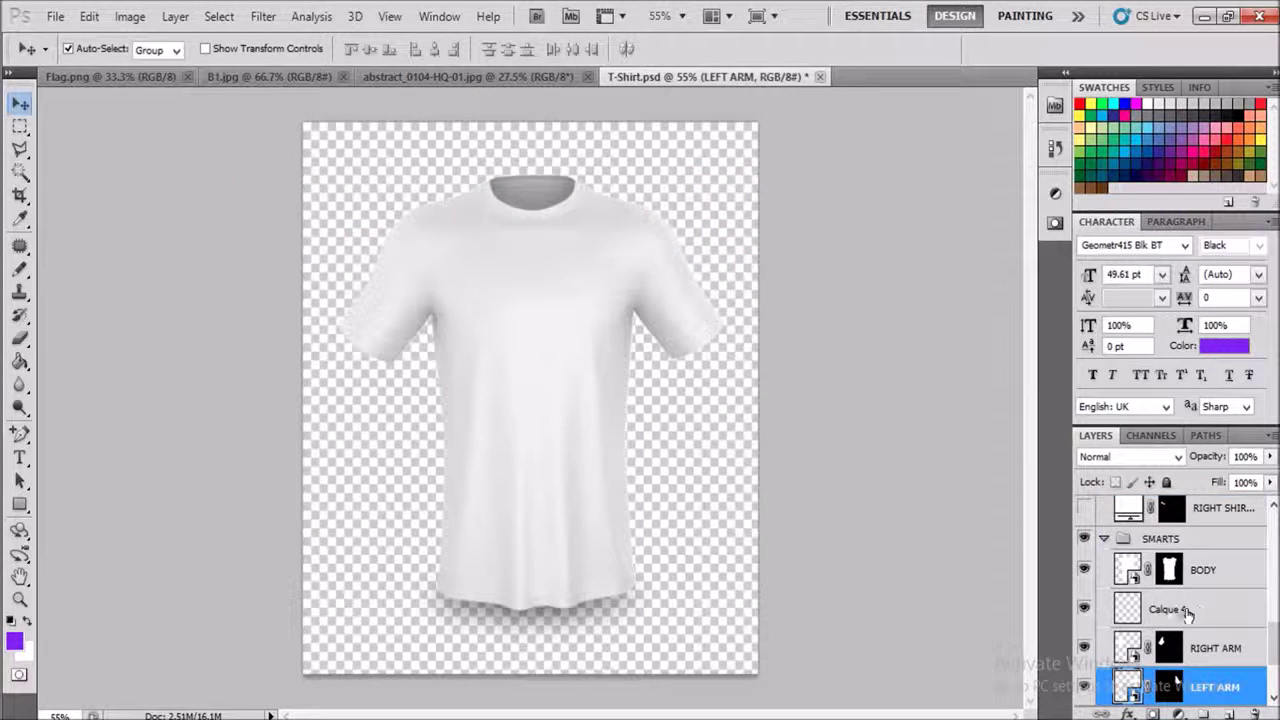
Step: Paste the diamond artwork into the BODY smart object as Layer 1 above BG
scroll(1178, 614, "down", 2)
scroll(1133, 614, "up", 1)
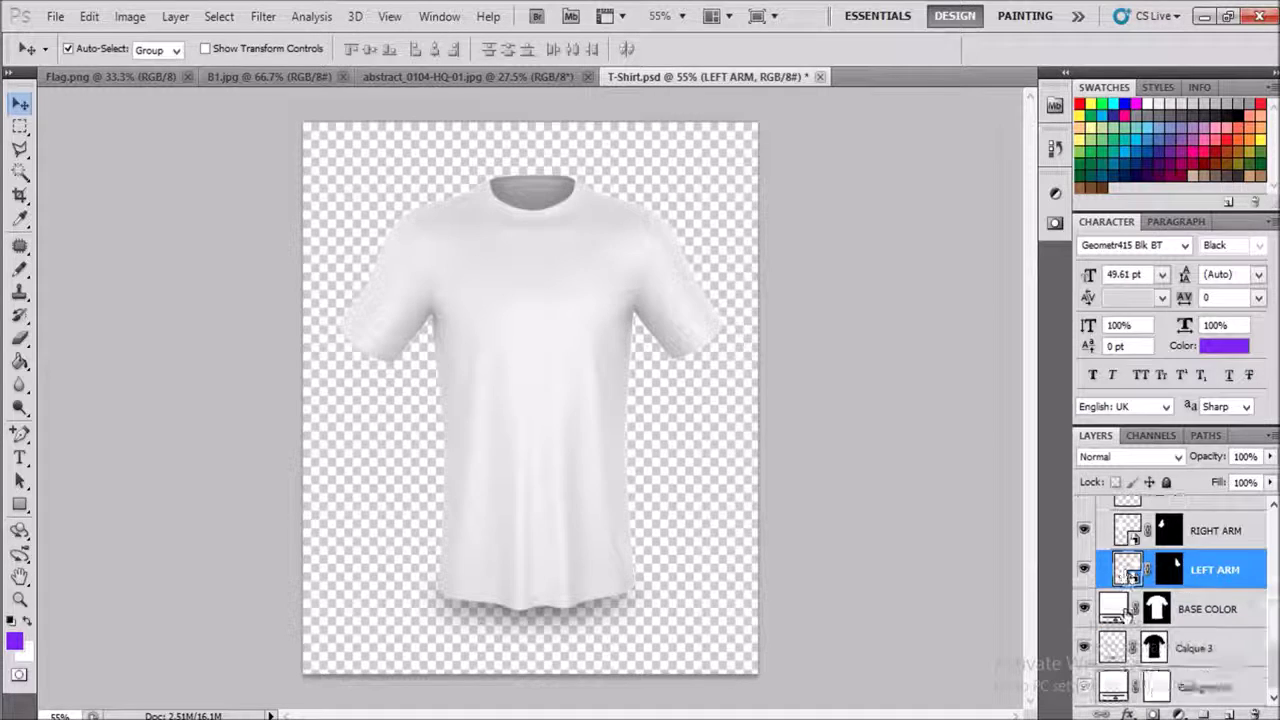
scroll(1130, 613, "up", 1)
double_click(1127, 570)
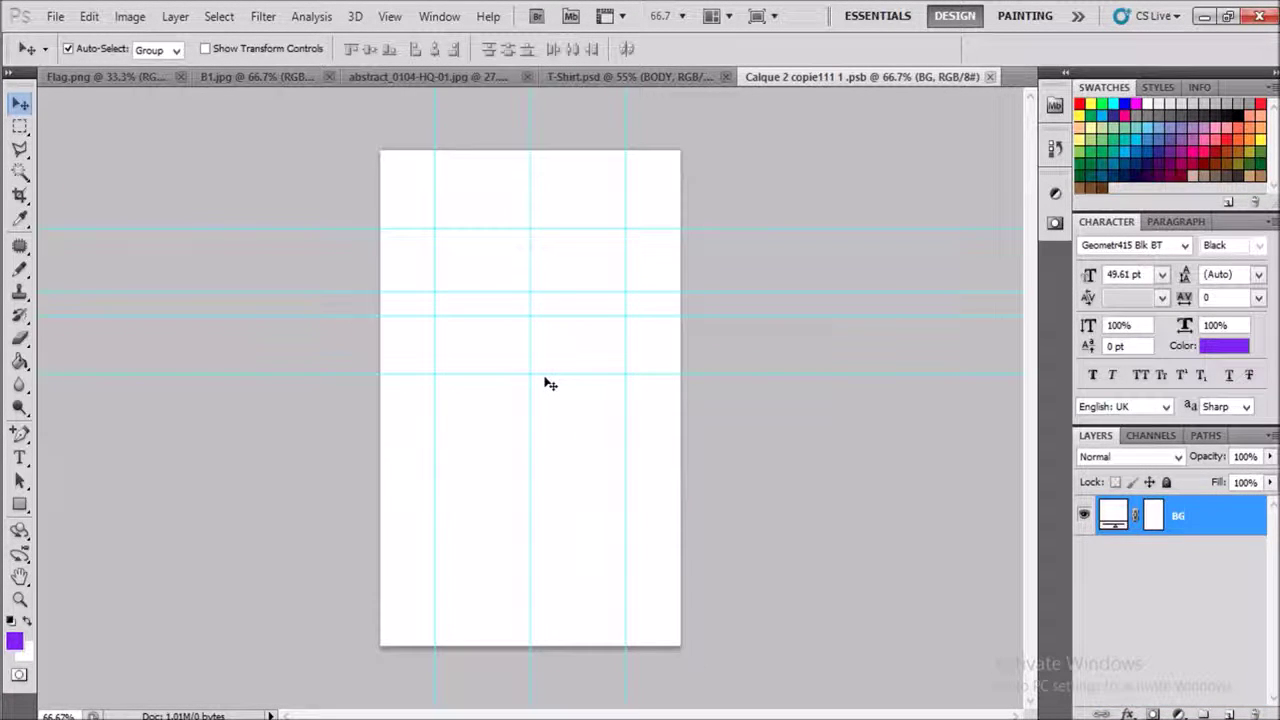
key("ctrl+v")
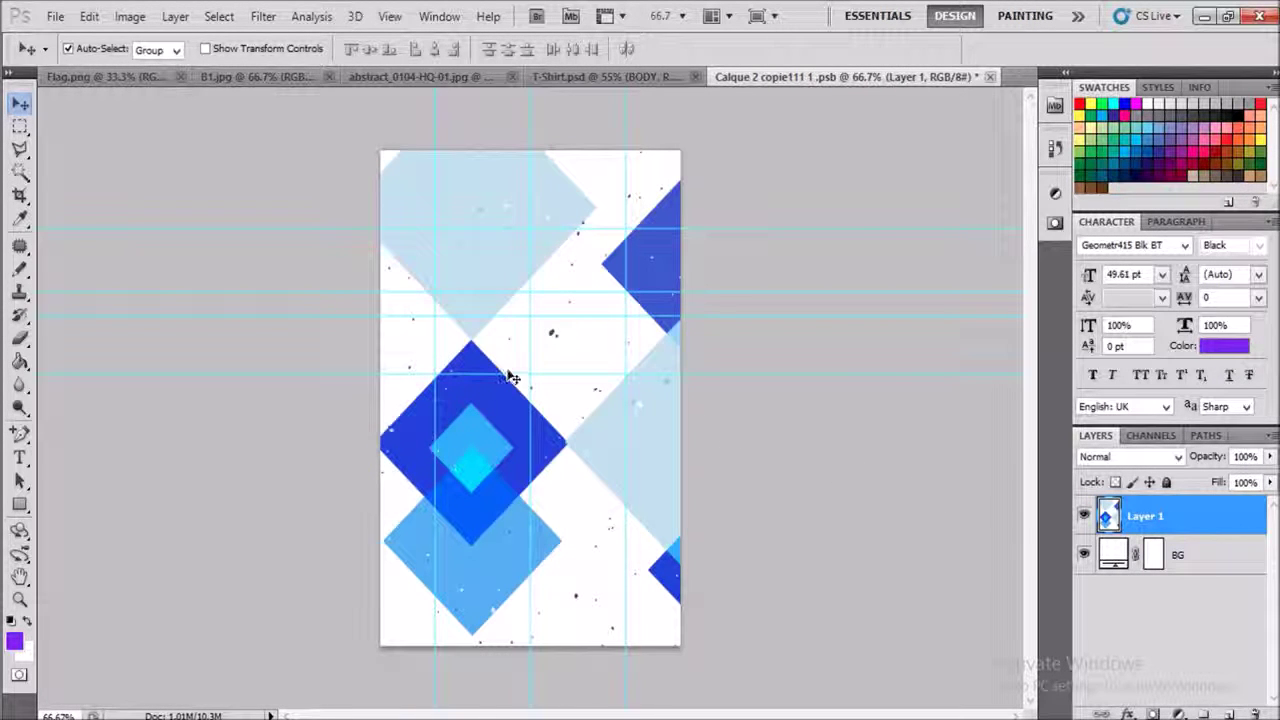
key("ctrl+t")
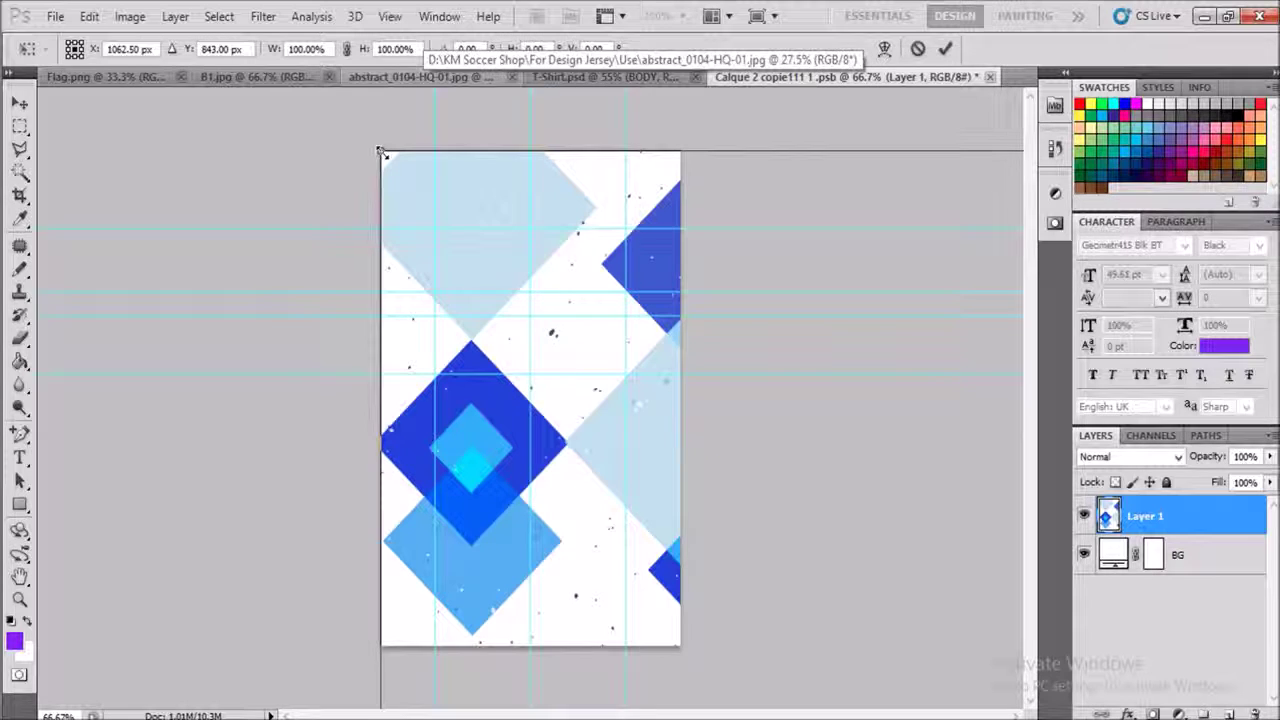
Step: Scale the diamond pattern to about 23% across the body's top, then save and close it
left_click_drag(381, 151, 265, 226)
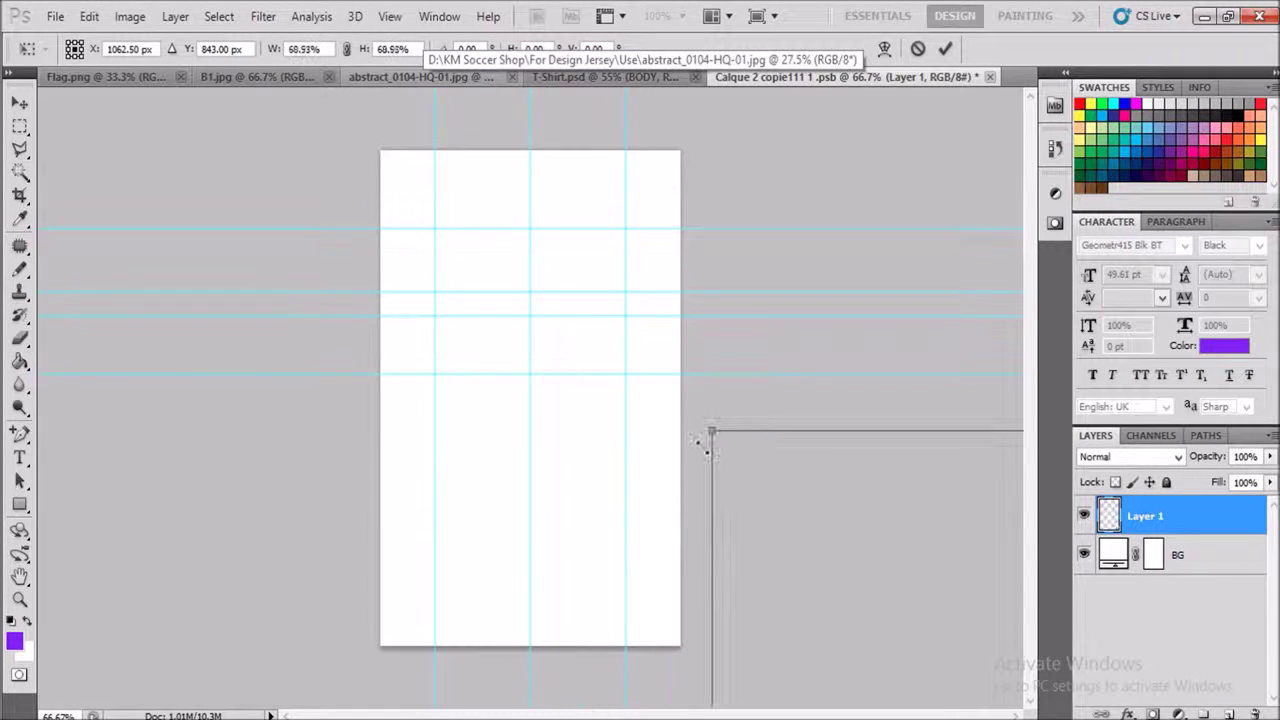
mouse_move(265, 226)
left_mouse_down()
mouse_move(414, 288)
mouse_move(403, 285)
left_mouse_up()
left_click_drag(470, 432, 430, 293)
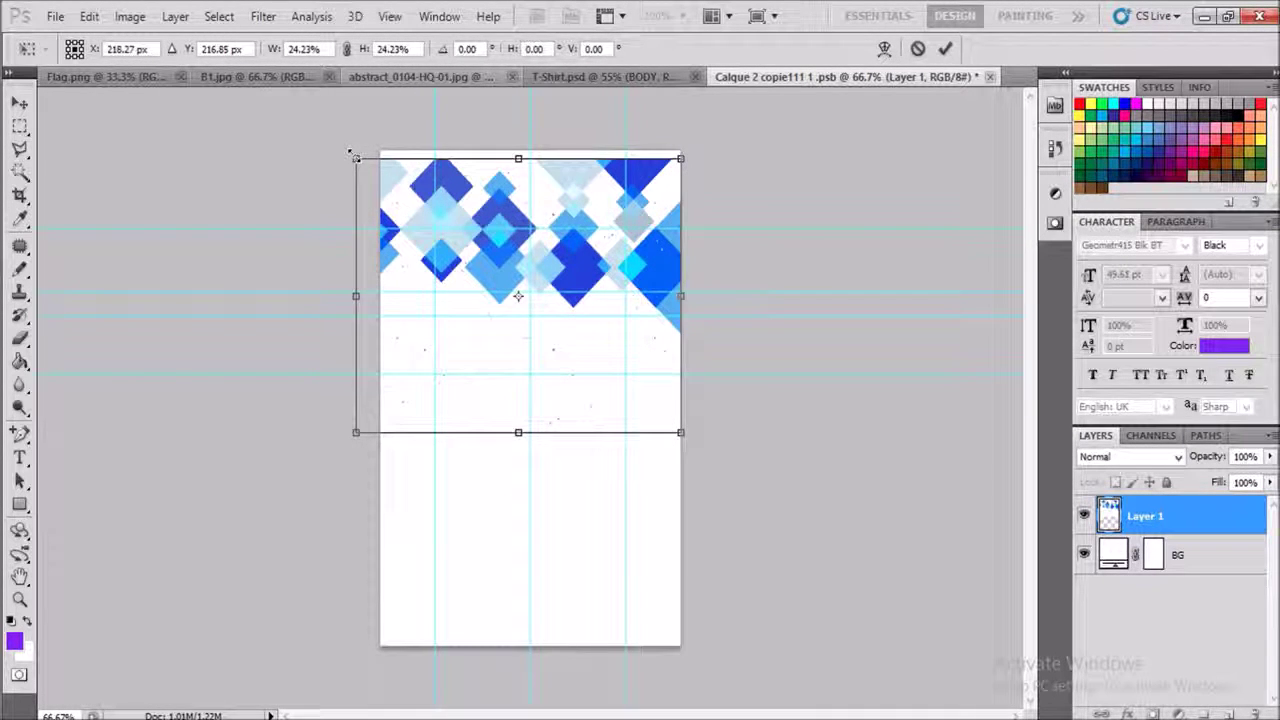
left_click_drag(355, 158, 373, 174)
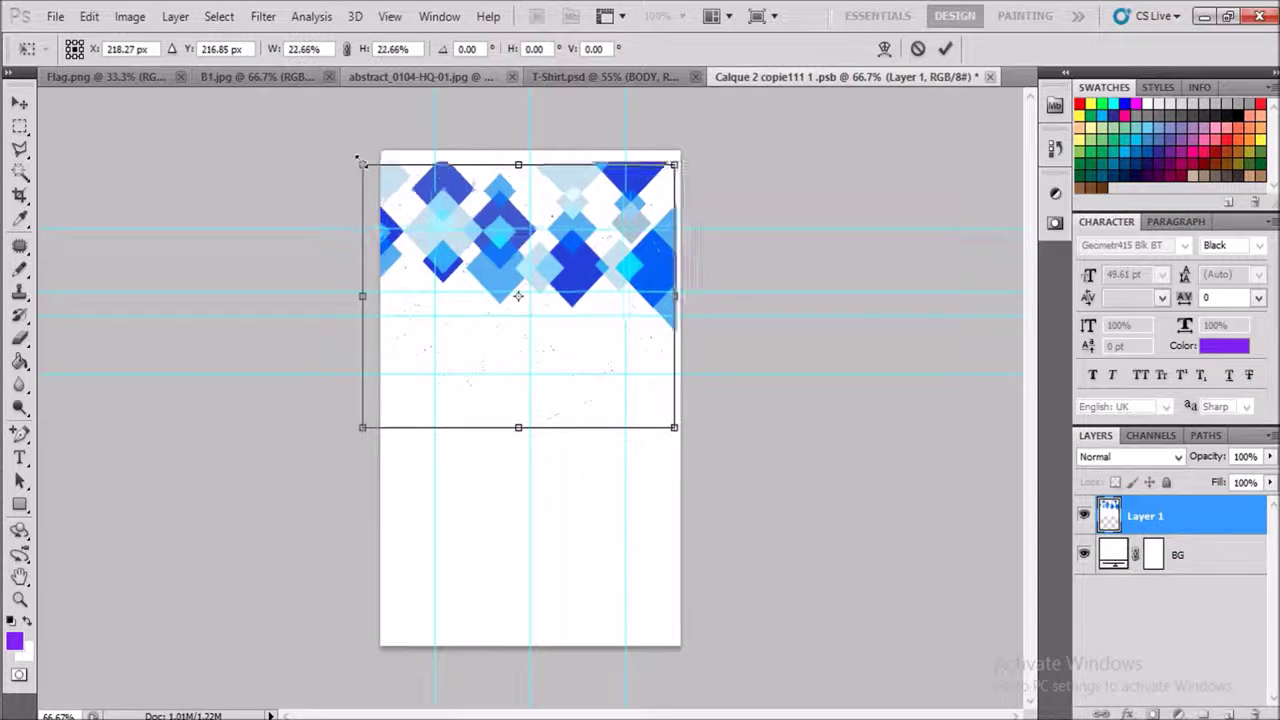
left_click_drag(478, 213, 489, 198)
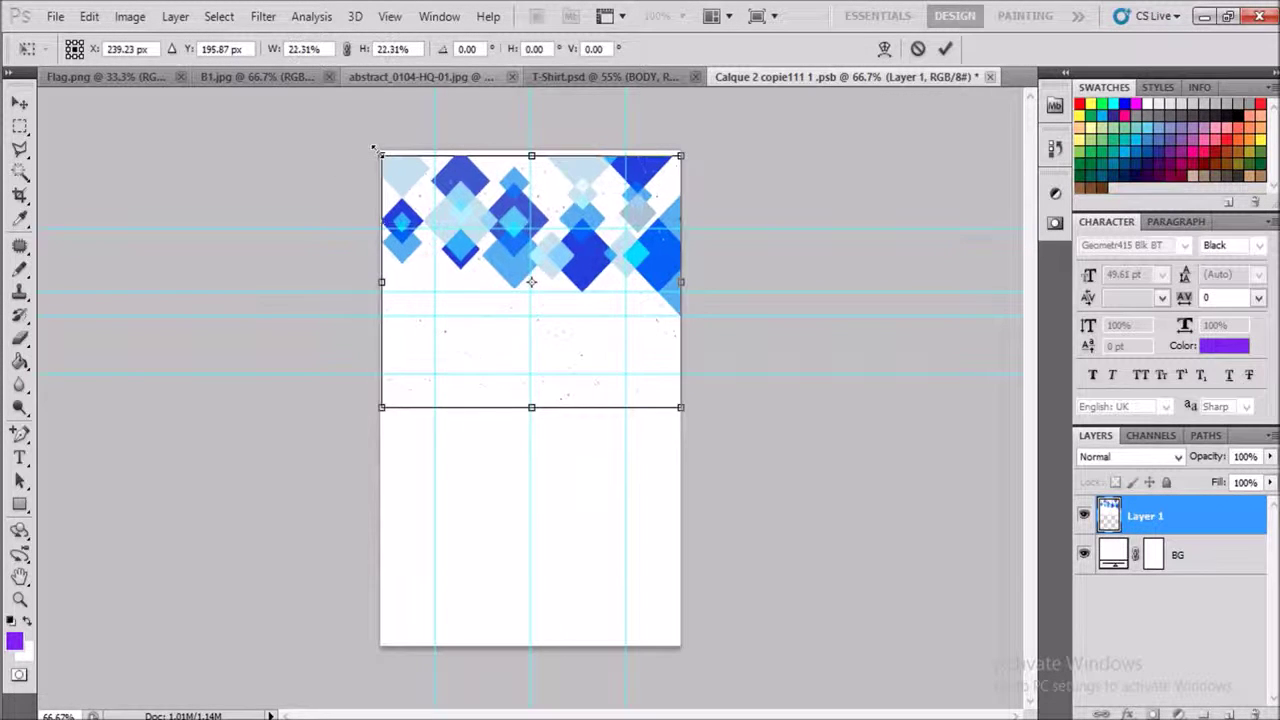
left_click_drag(377, 155, 368, 143)
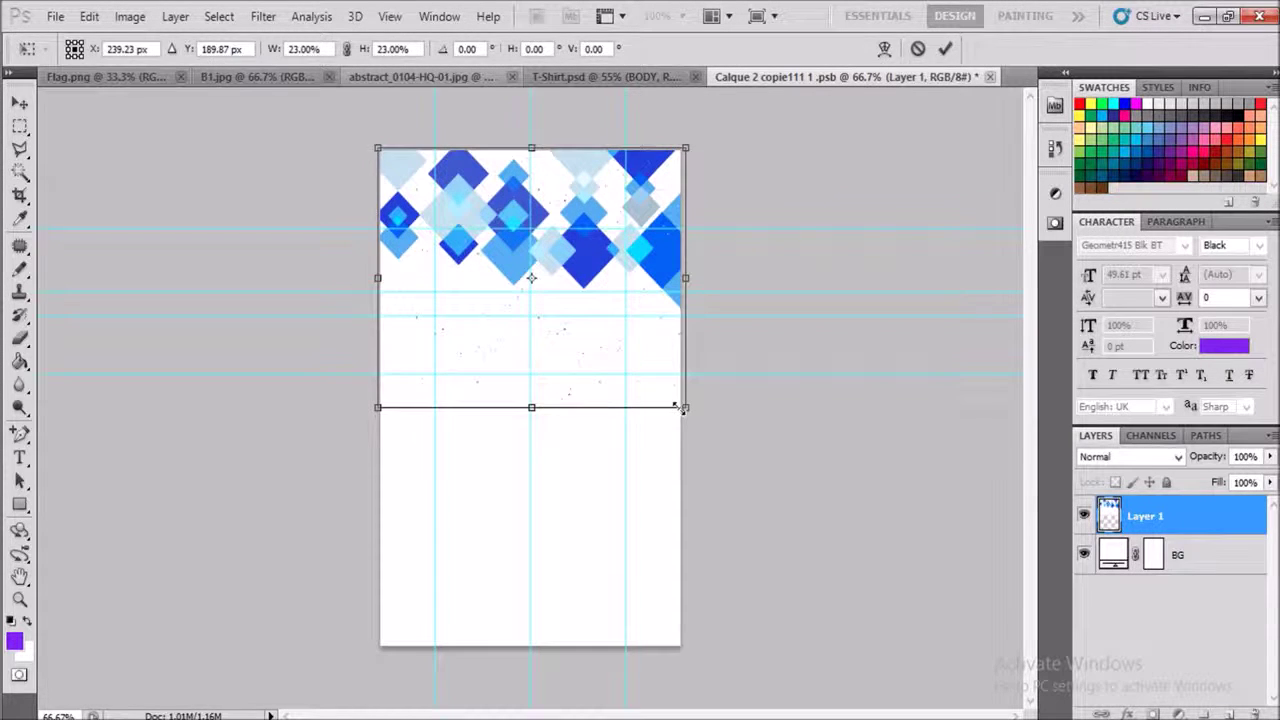
key("Return")
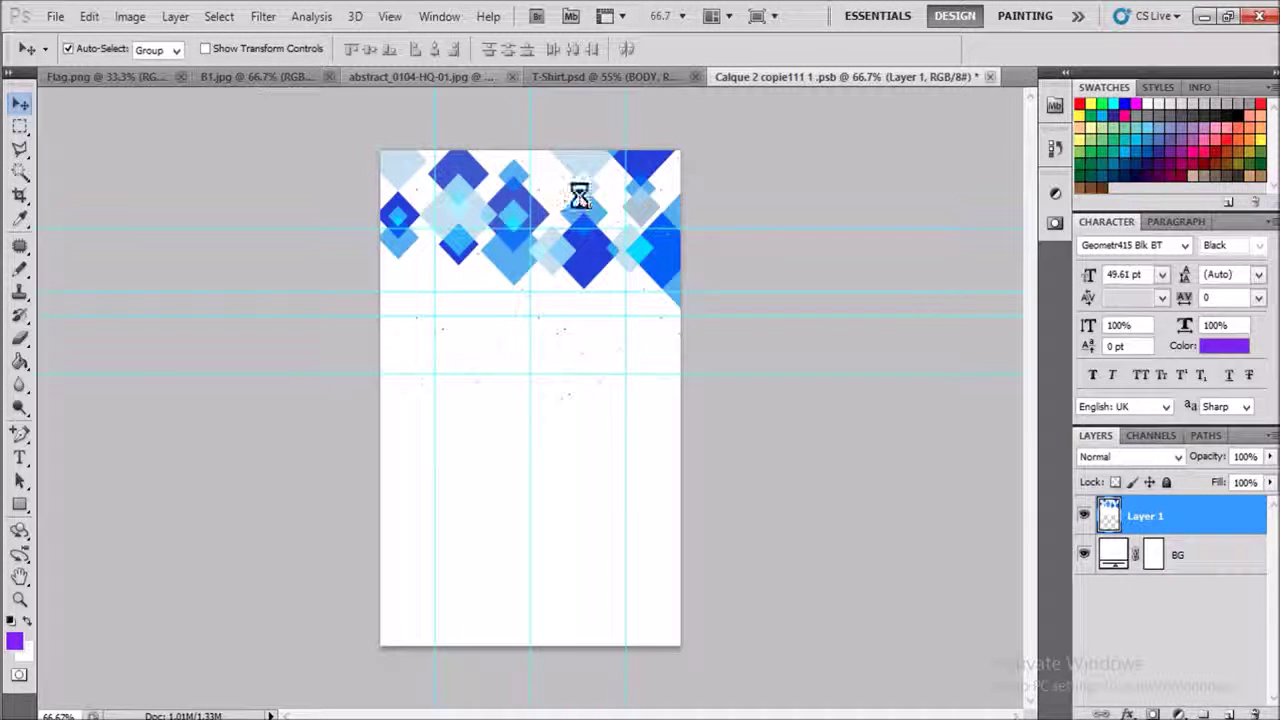
key("ctrl+s")
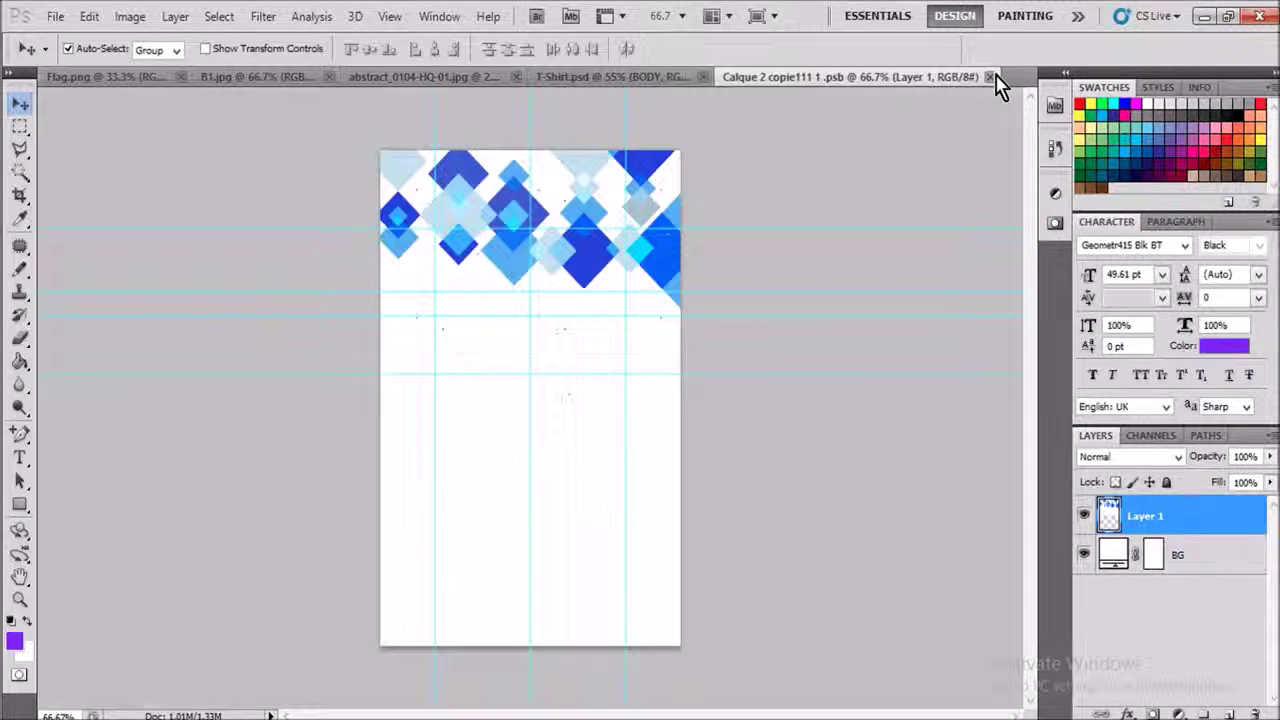
left_click(989, 77)
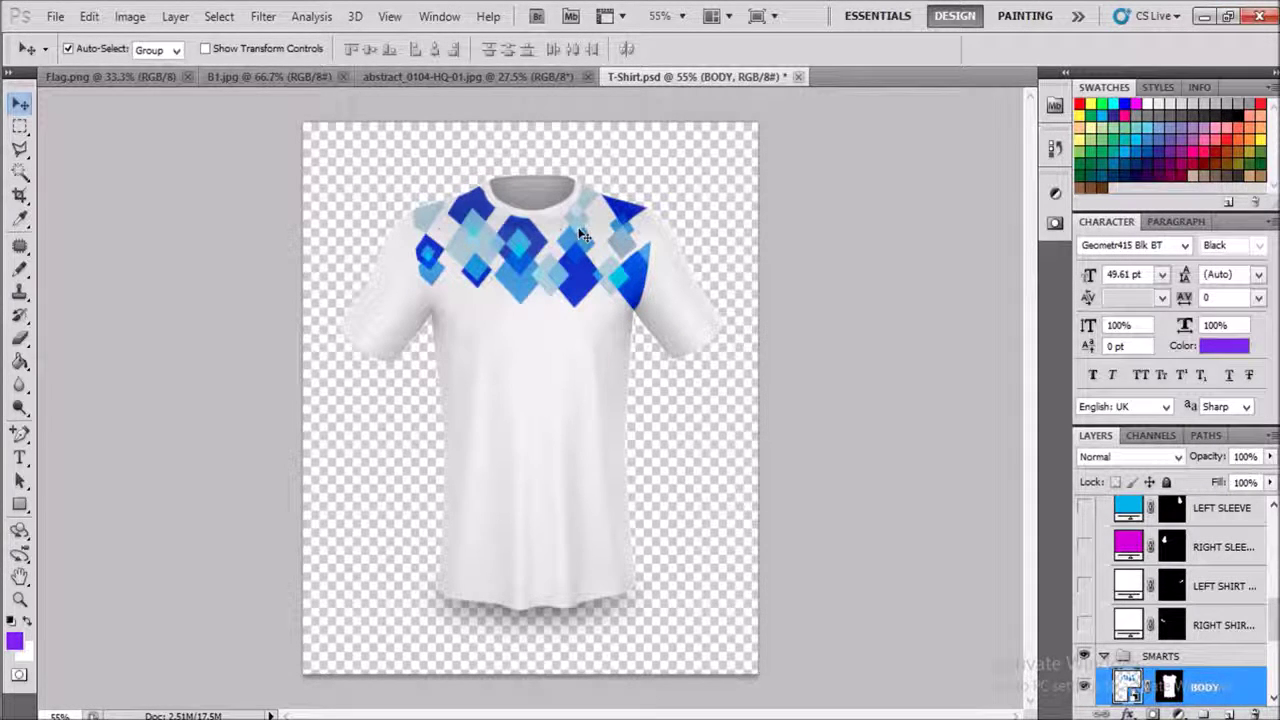
Step: Make the purple COLLAR layer visible on the shirt
scroll(1165, 610, "down", 3)
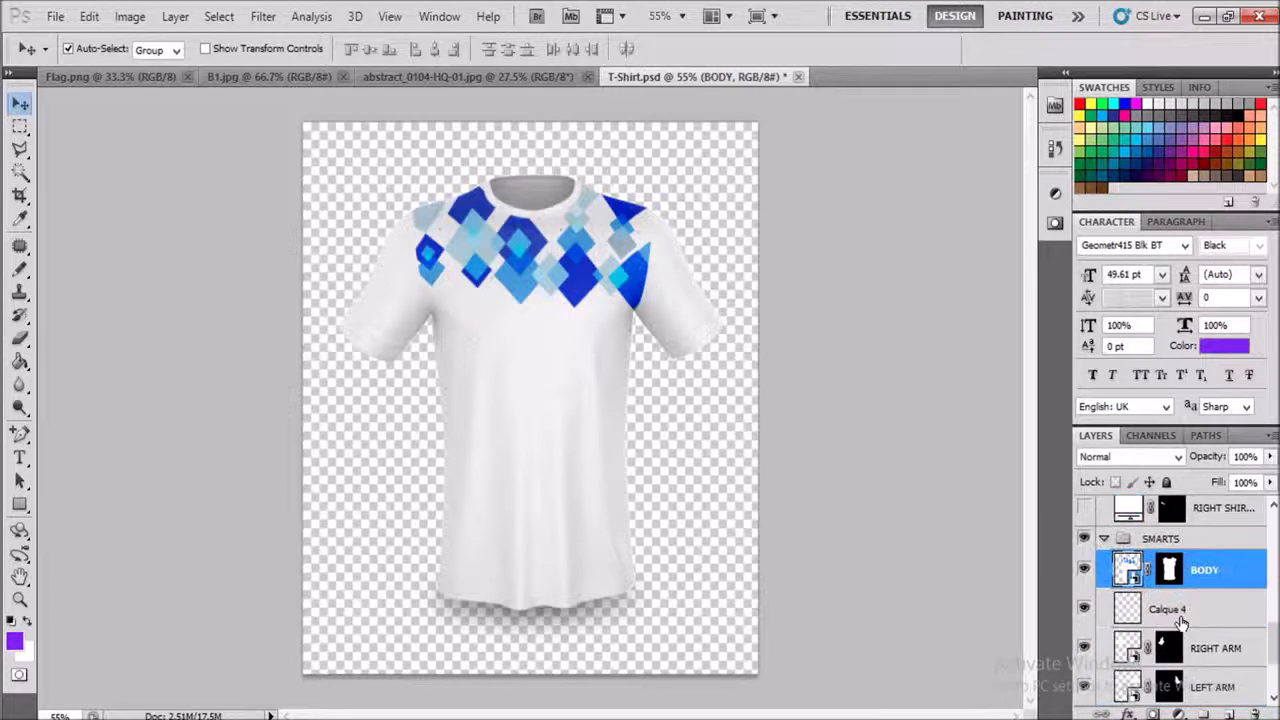
scroll(1175, 618, "down", 2)
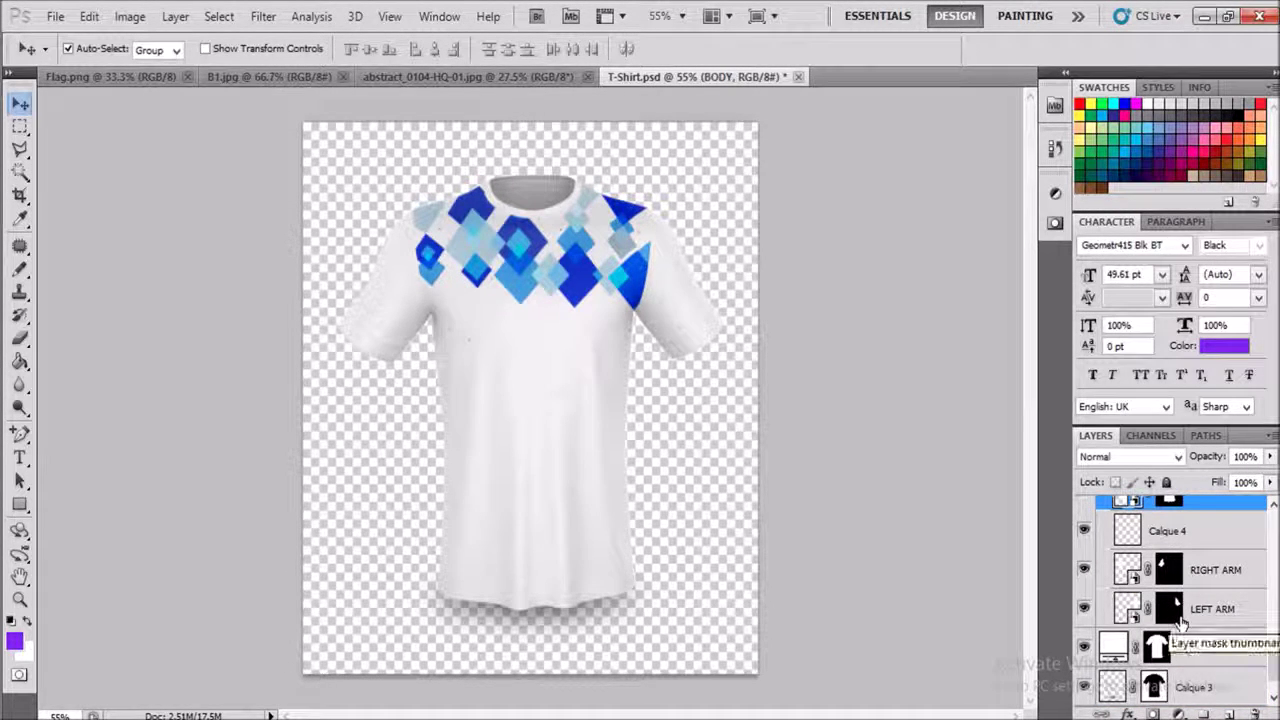
scroll(1180, 624, "down", 1)
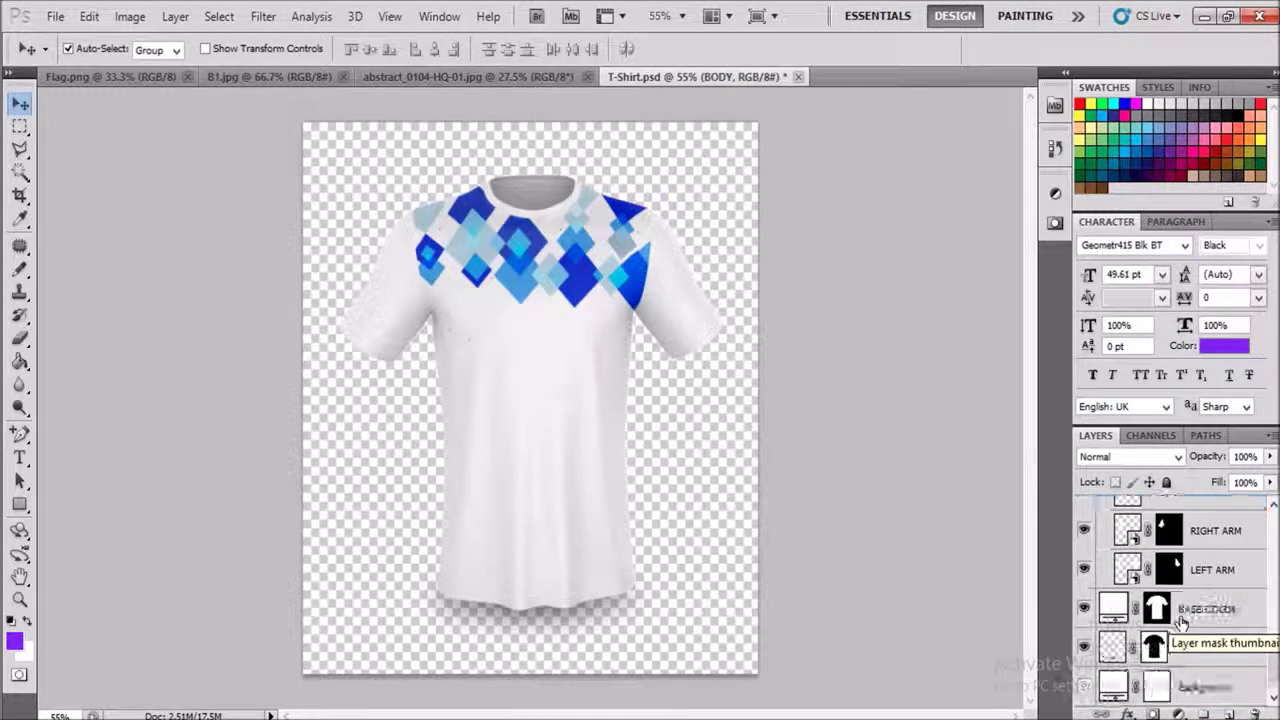
scroll(1175, 628, "up", 1)
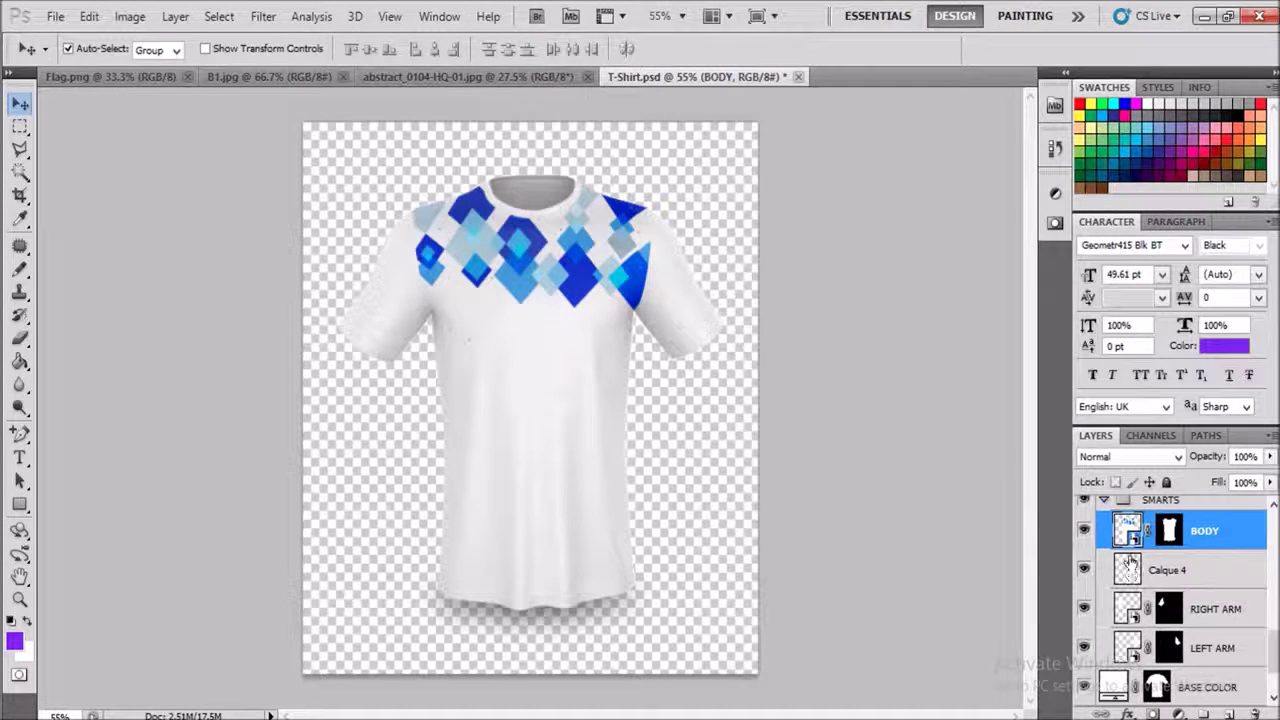
scroll(1130, 565, "up", 3)
scroll(1128, 558, "up", 3)
scroll(1128, 558, "up", 3)
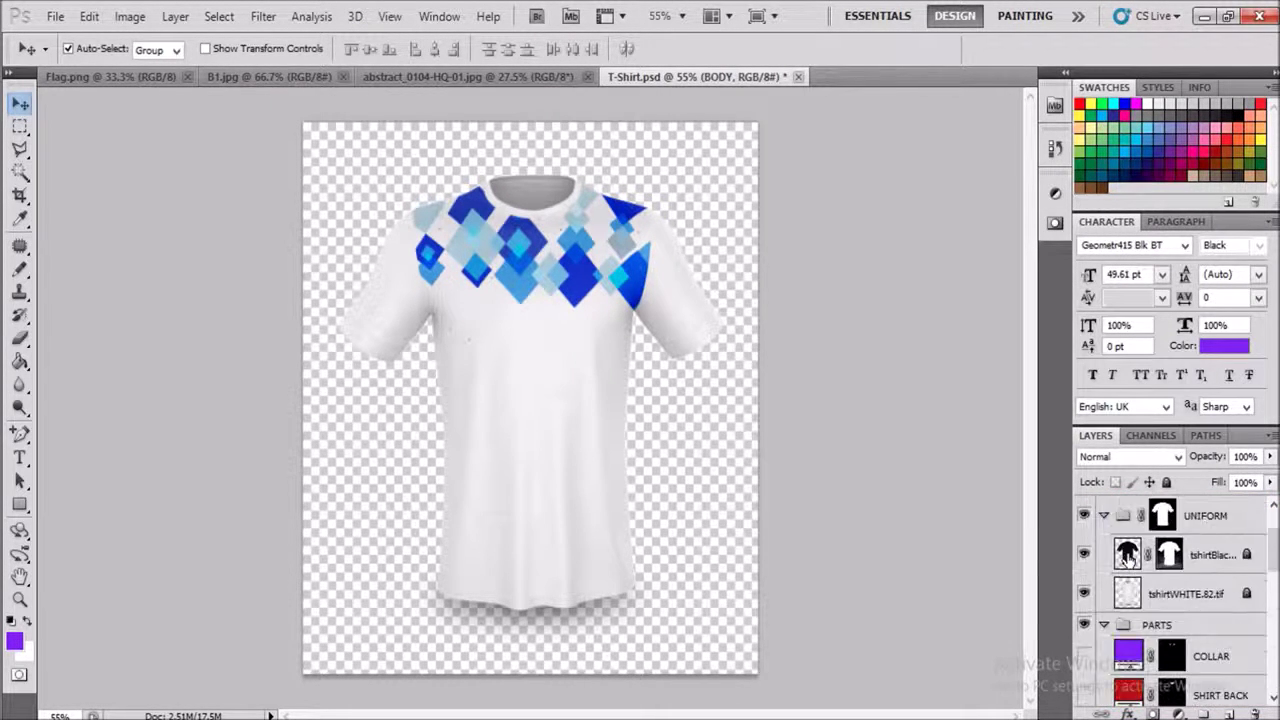
scroll(1126, 668, "down", 1)
left_click(1084, 617)
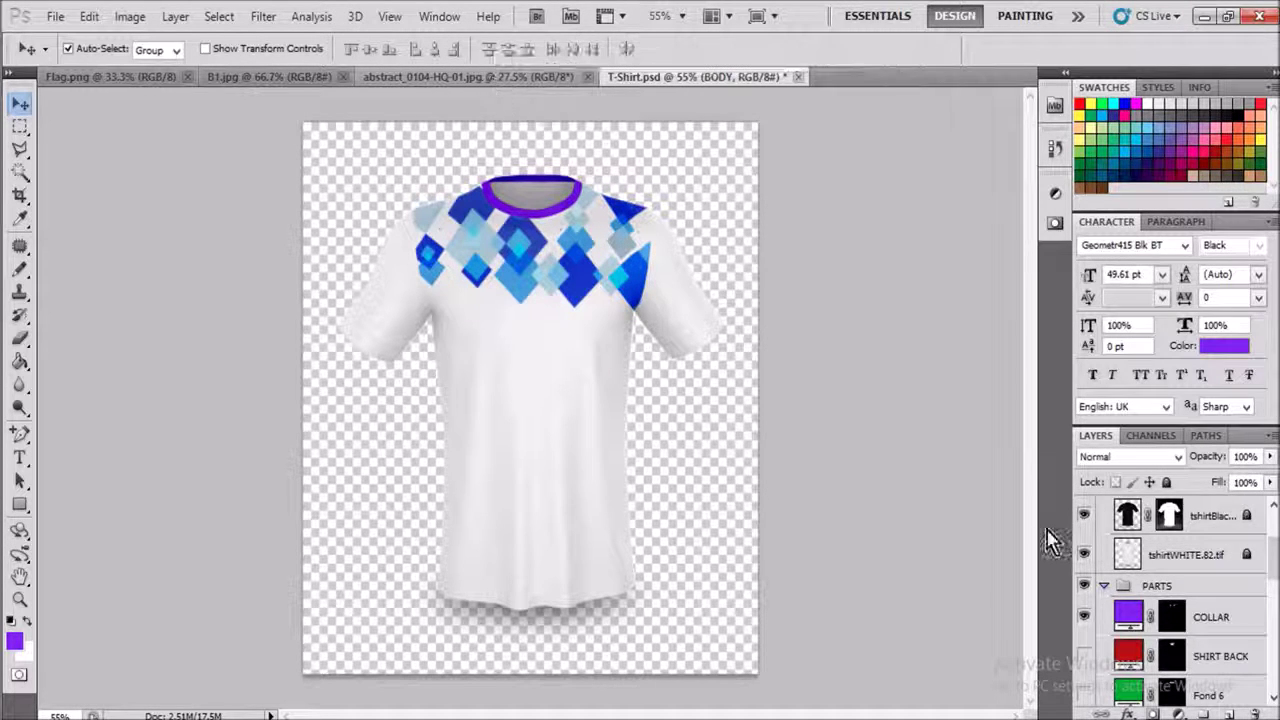
Step: Reopen the BODY smart object containing the diamond pattern
scroll(1172, 620, "down", 5)
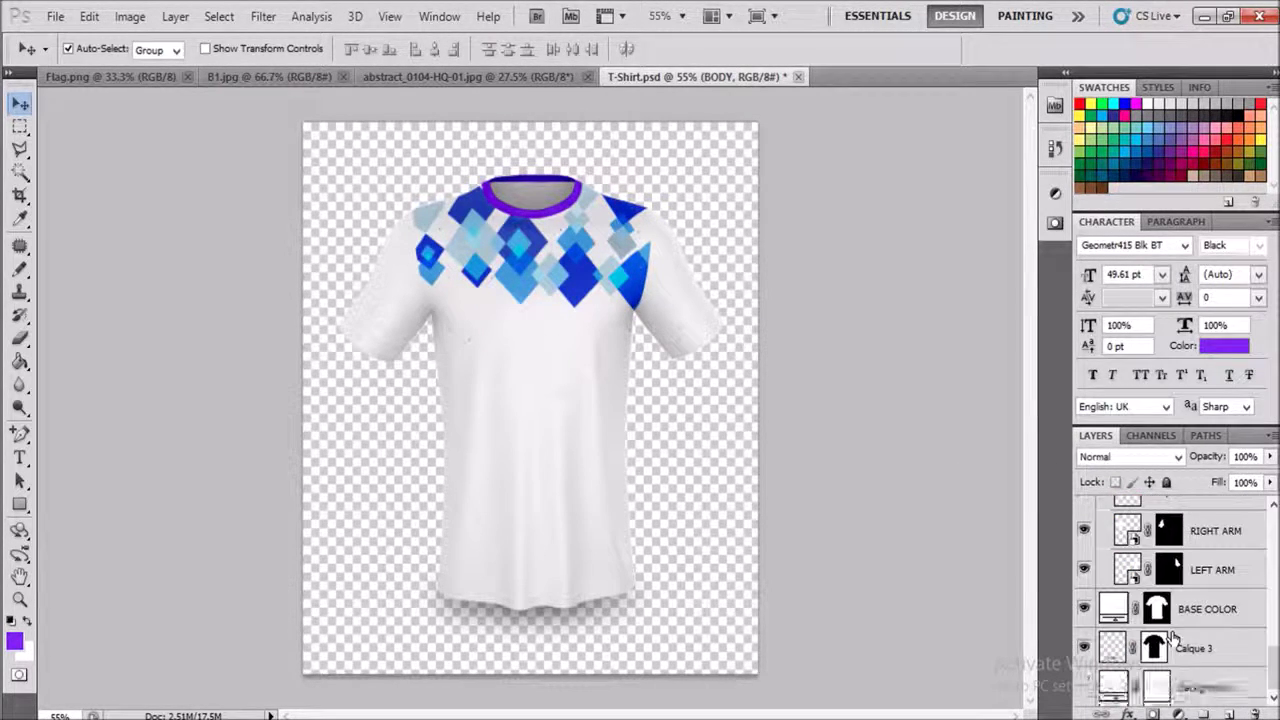
scroll(1175, 640, "up", 2)
double_click(1127, 530)
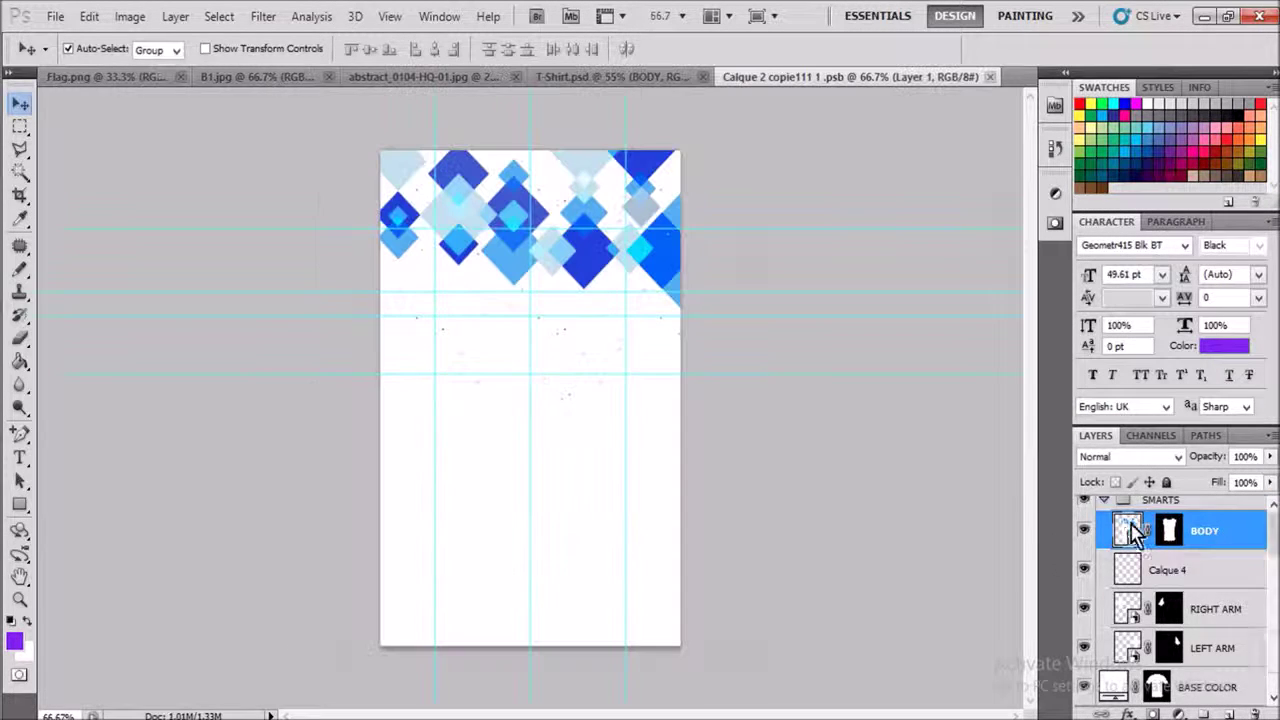
Step: Sample a bright diamond blue as the foreground colour with the Eyedropper, then return to T-Shirt.psd
left_click(20, 220)
right_click(22, 225)
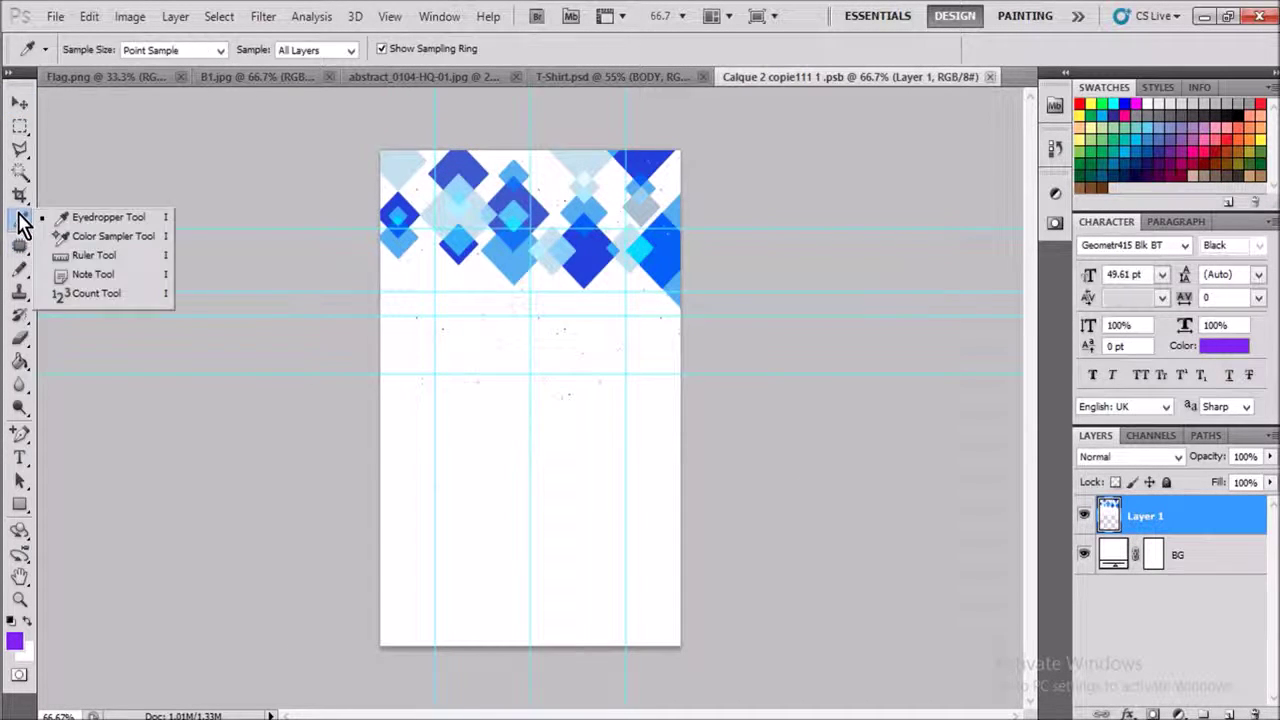
left_click(90, 216)
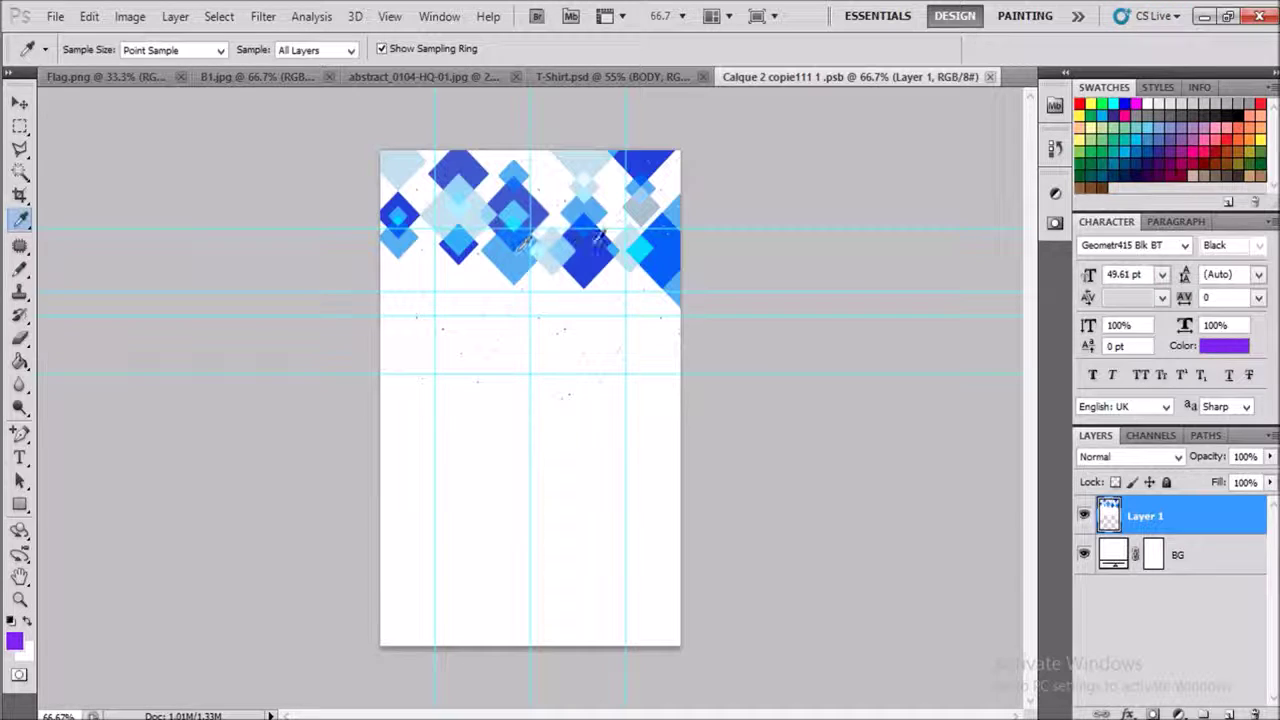
left_click(669, 257)
left_click(609, 80)
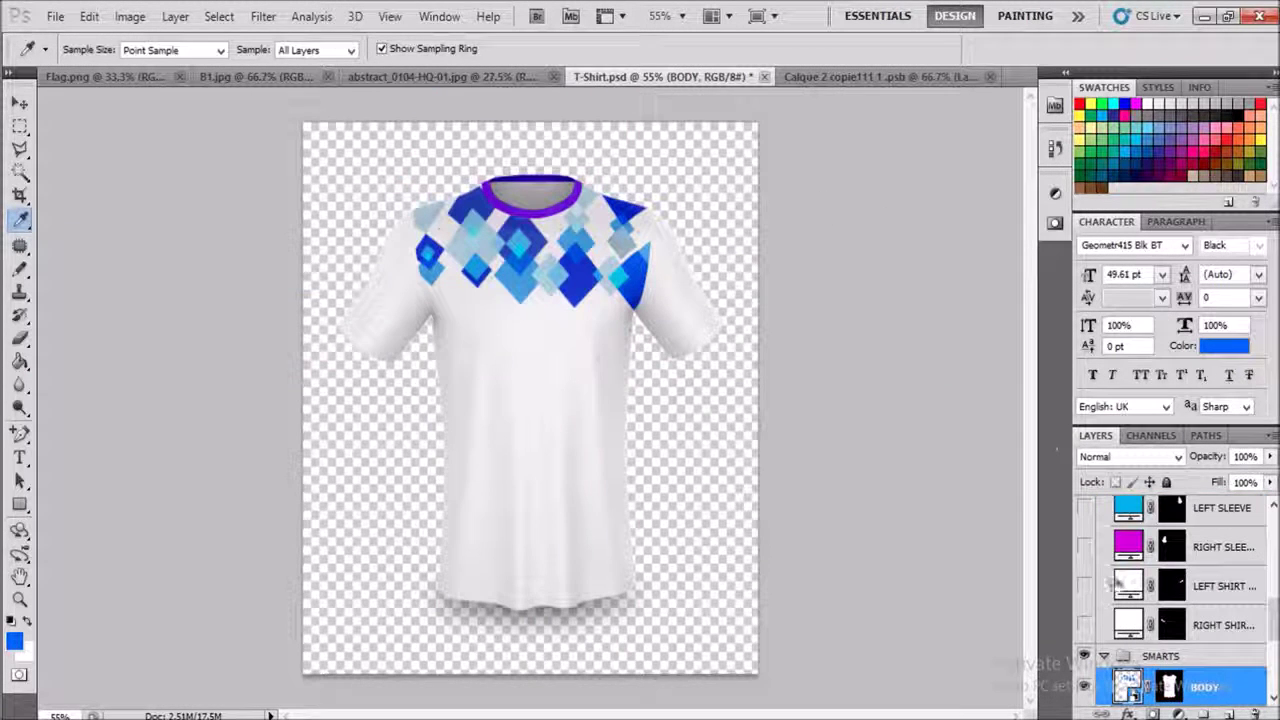
Step: Set the COLLAR layer's fill to the sampled blue 1e65fd
scroll(1120, 610, "down", 5)
scroll(1128, 625, "up", 2)
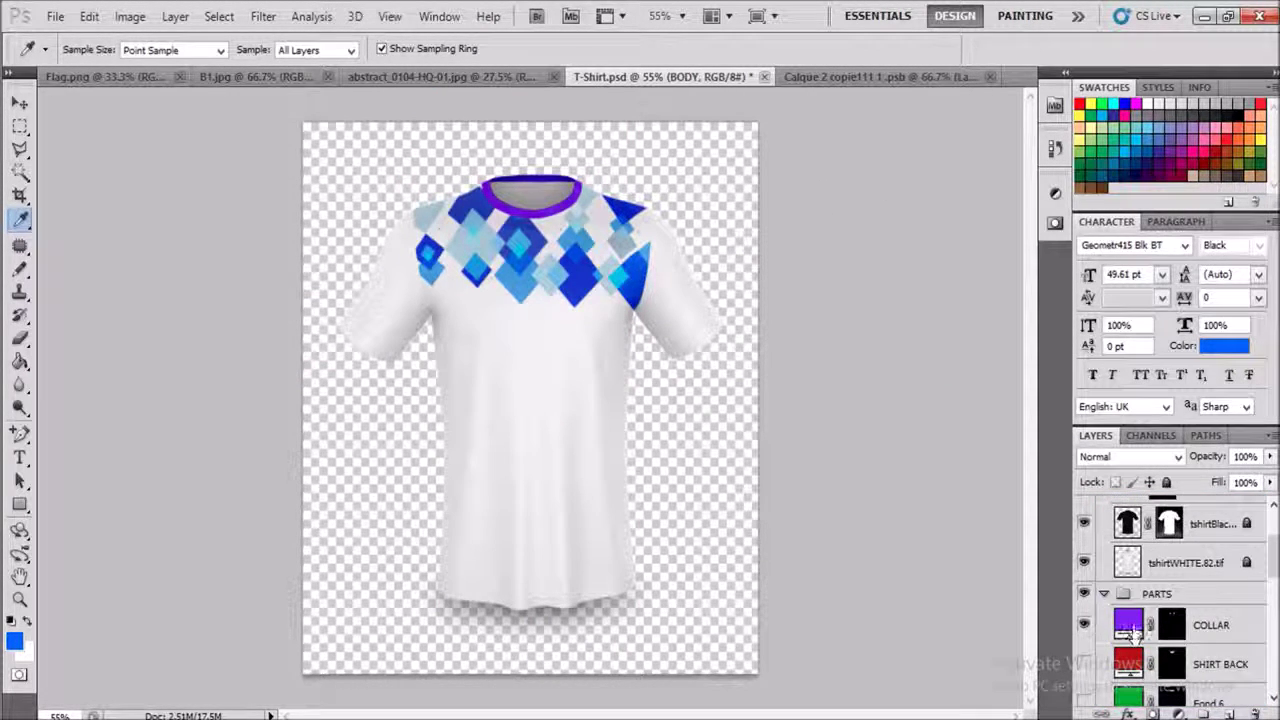
double_click(1128, 625)
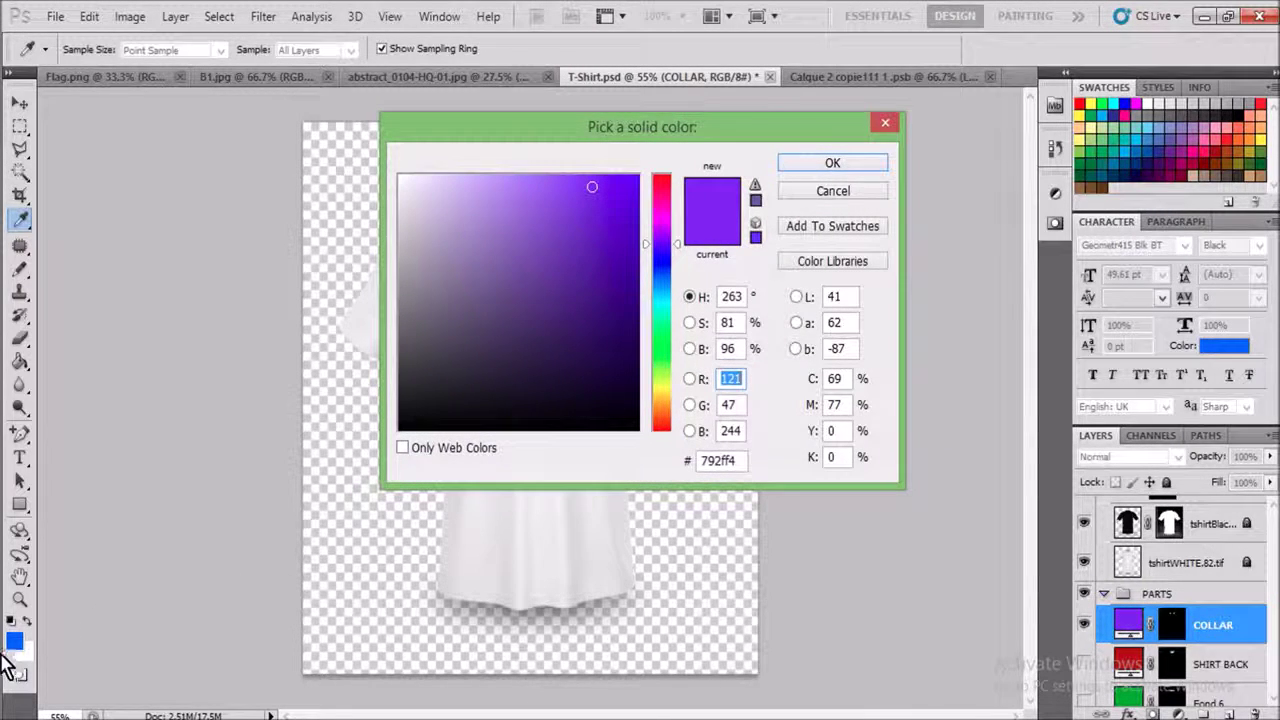
left_click(17, 641)
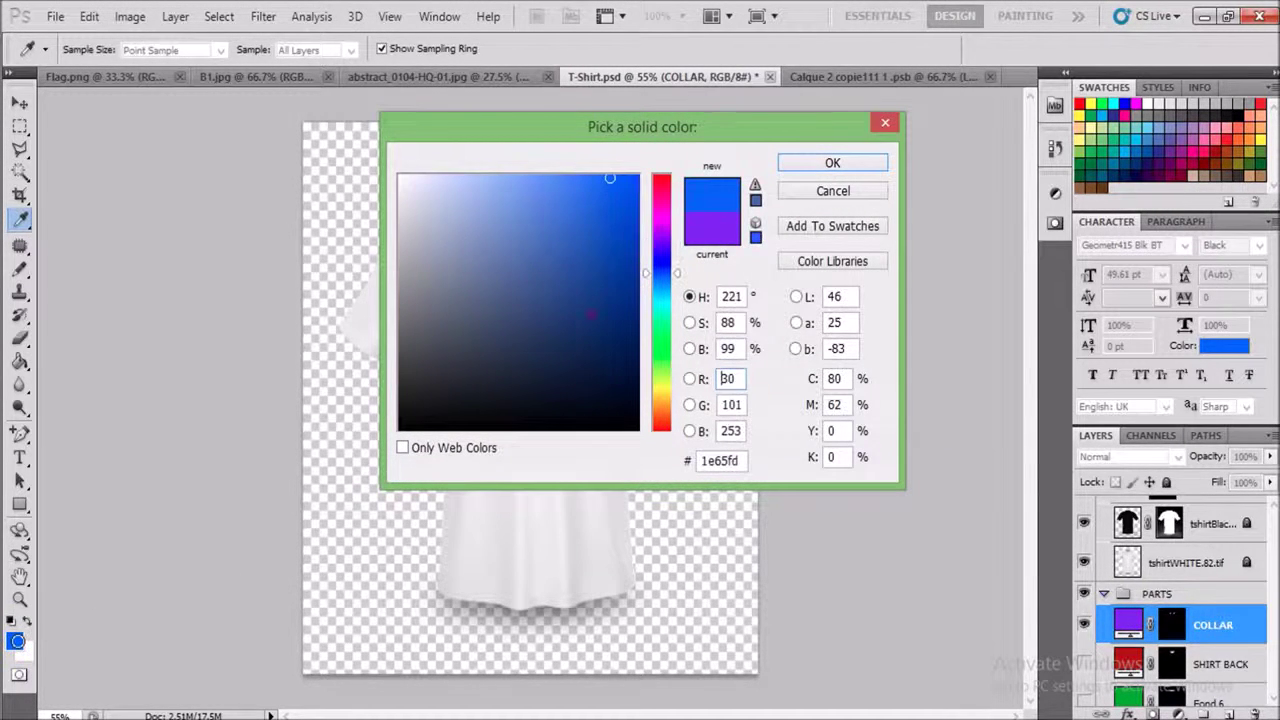
left_click(860, 164)
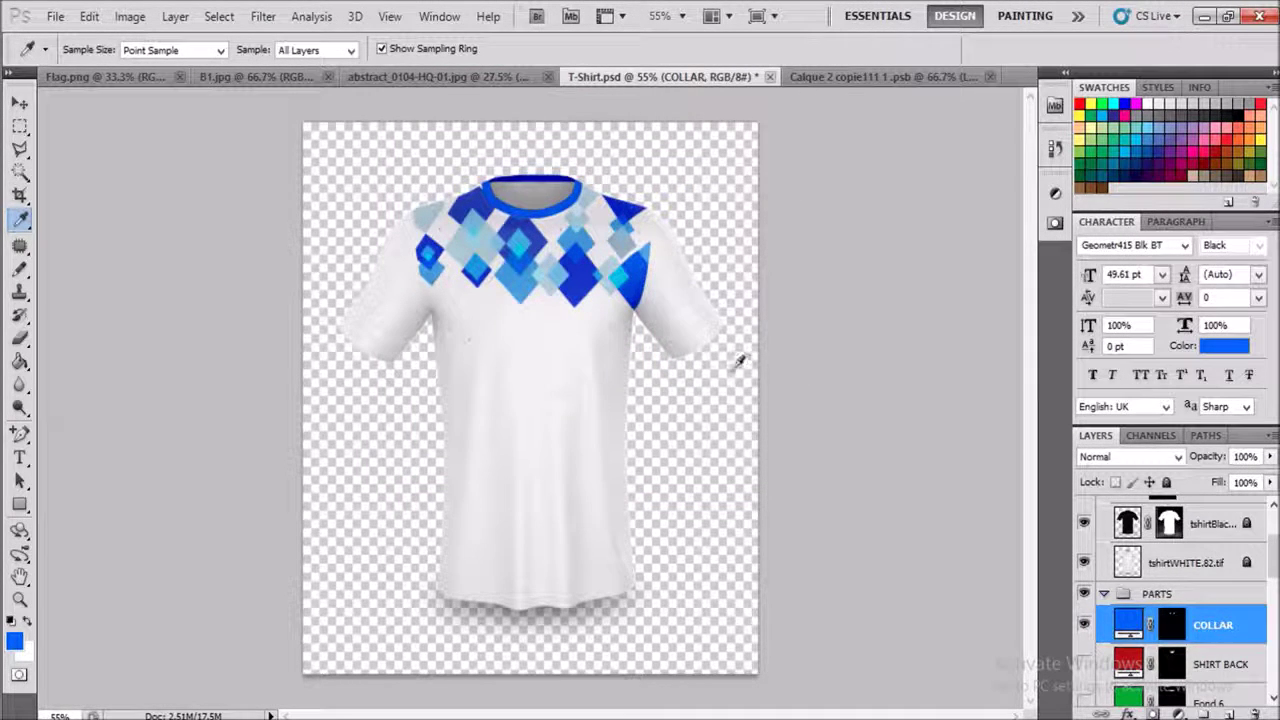
Step: Open the arm smart object's contents for editing
scroll(1127, 628, "down", 3)
scroll(1127, 628, "down", 3)
scroll(1127, 628, "down", 2)
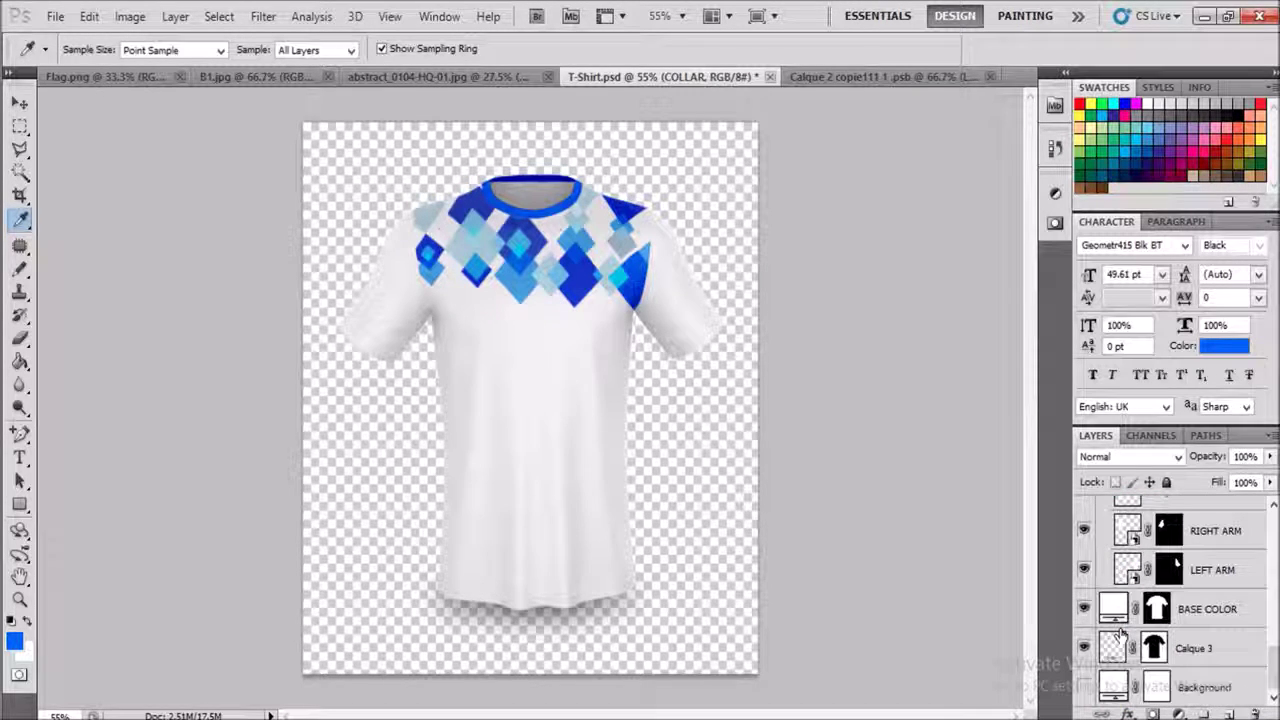
double_click(1128, 531)
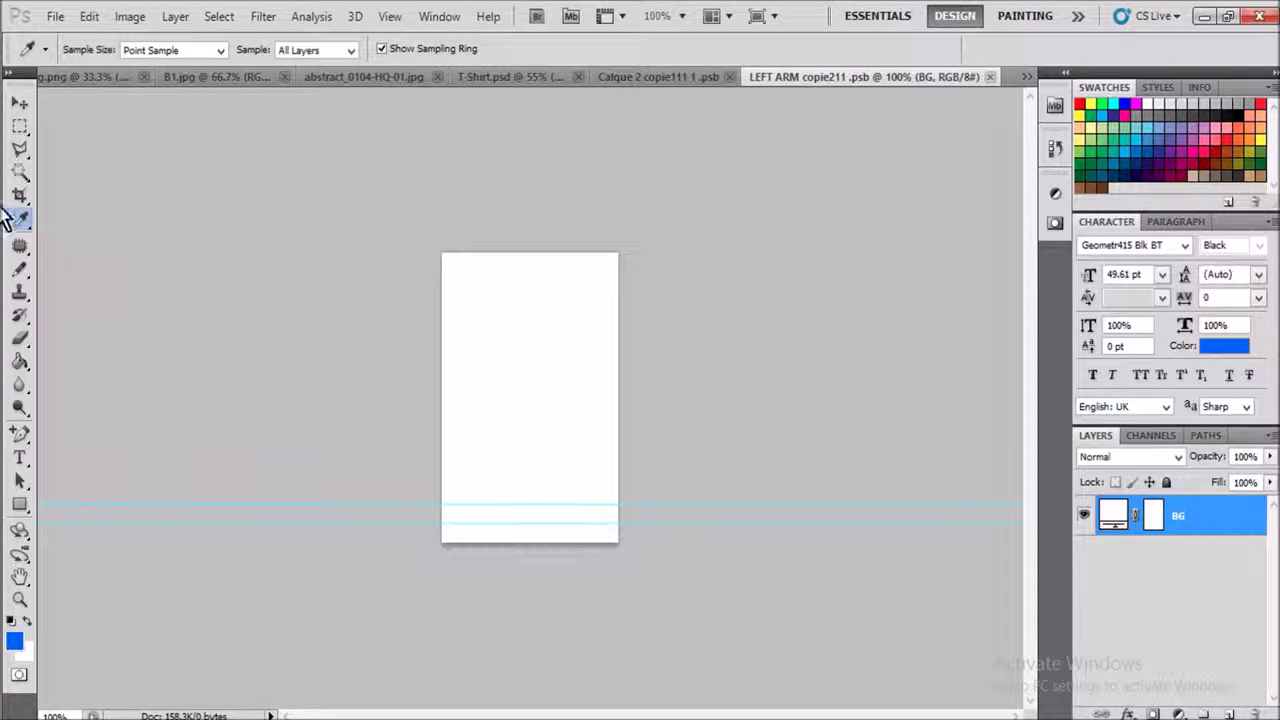
Step: Cover the right arm canvas with a filled blue rectangle
left_click(20, 128)
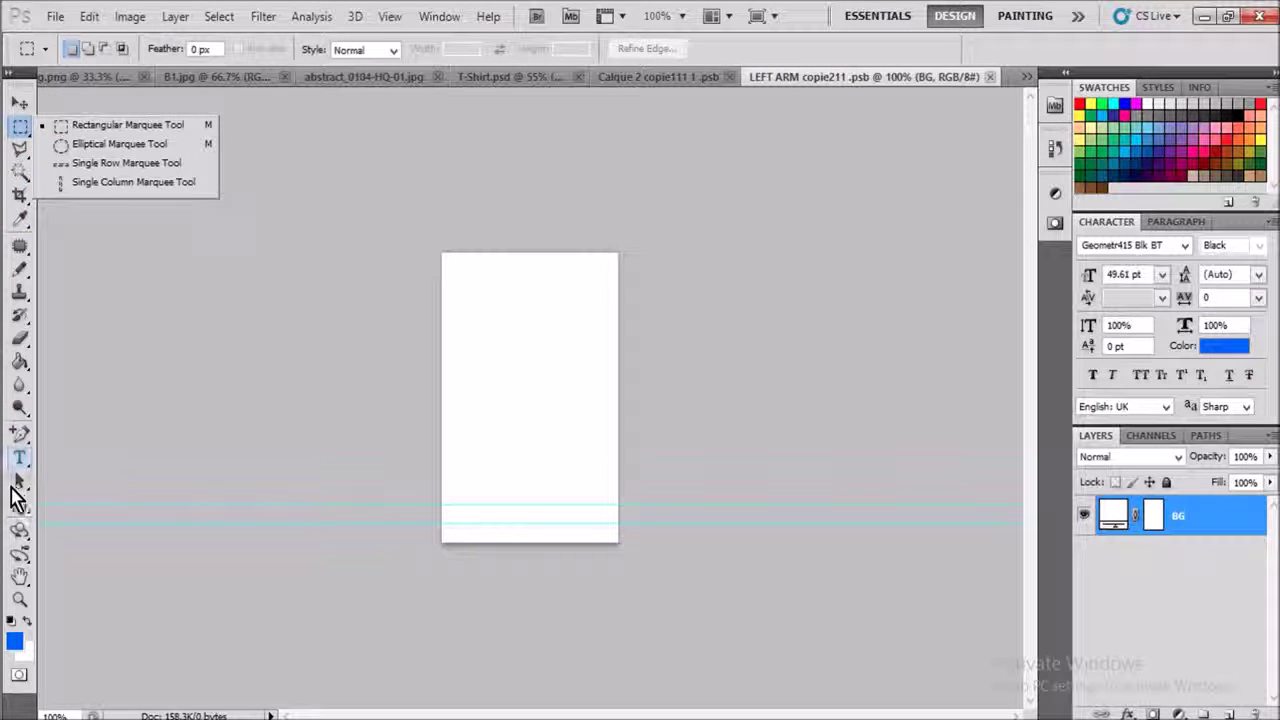
left_click_drag(20, 505, 42, 505)
left_click_drag(433, 237, 635, 568)
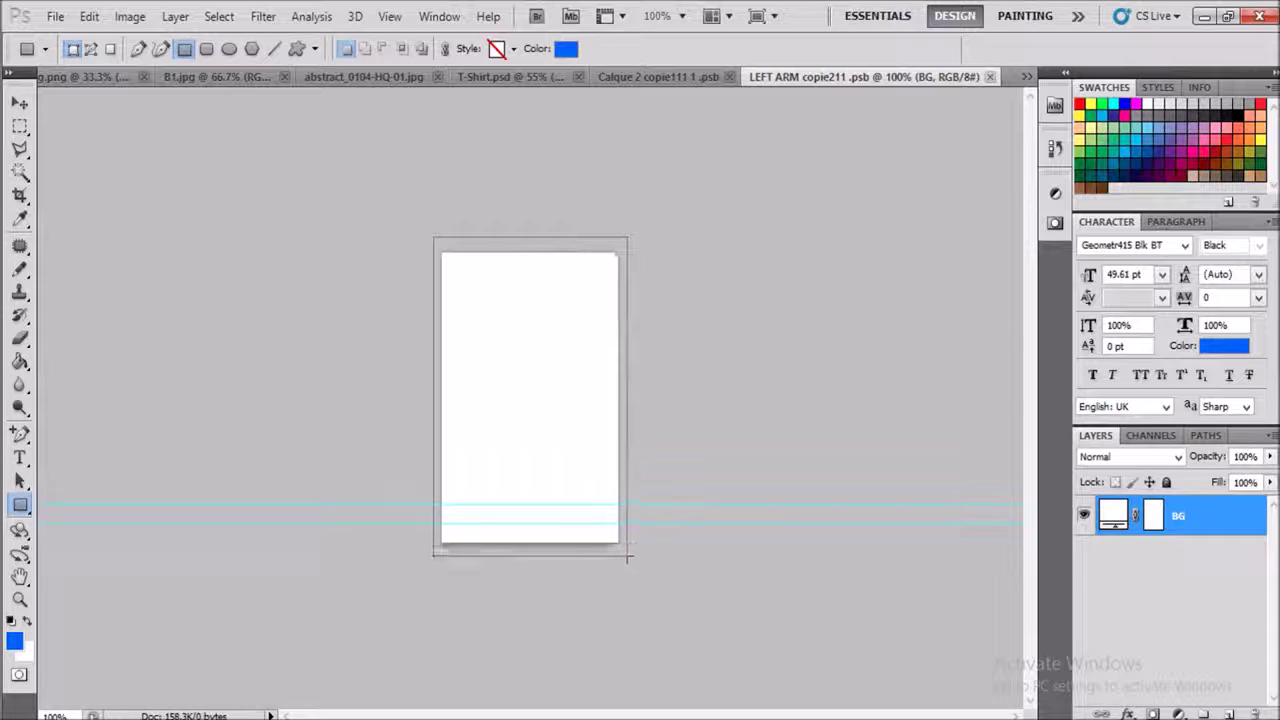
left_click_drag(635, 568, 626, 555)
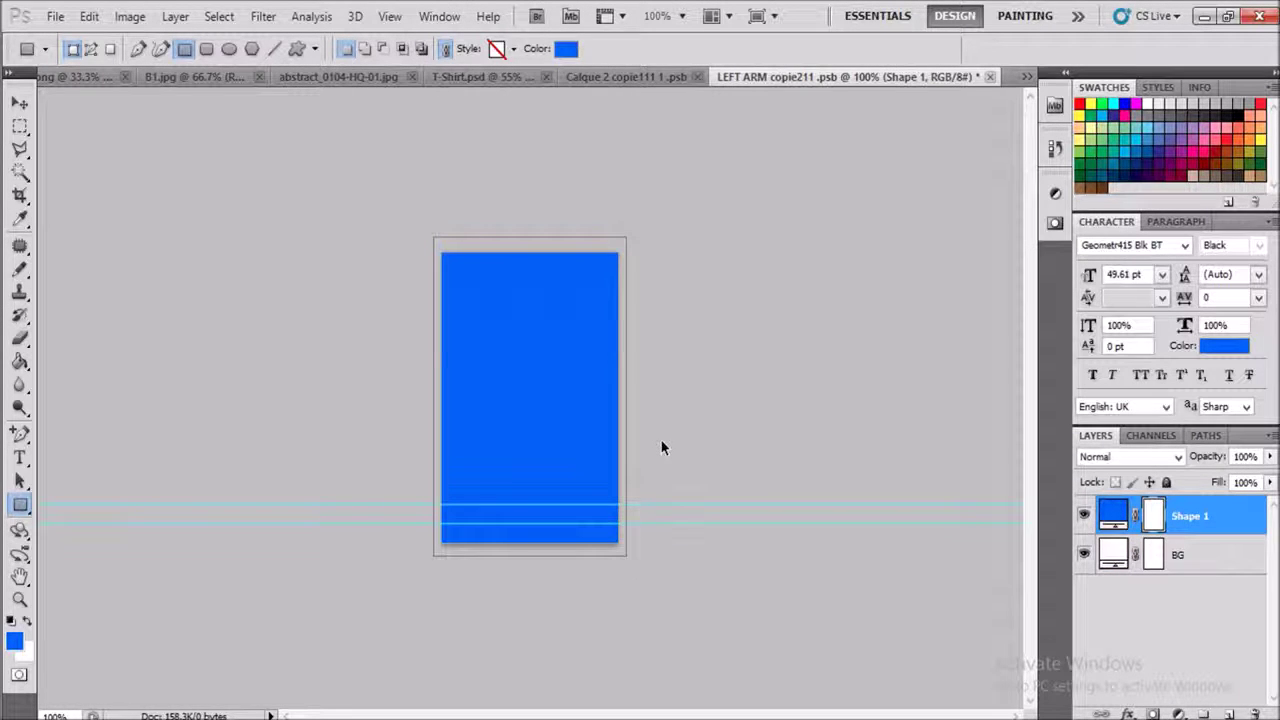
Step: Close the right arm contents keeping the changes, and close the diamond-pattern document
left_click(989, 77)
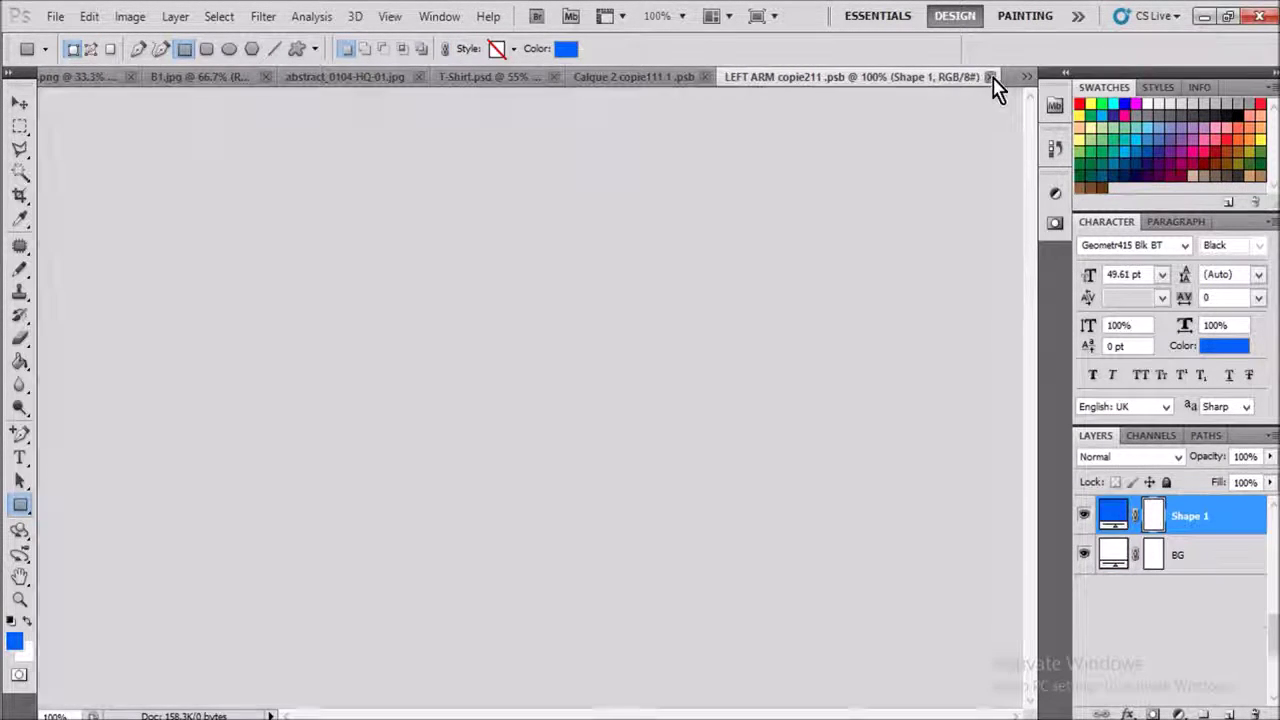
left_click(860, 80)
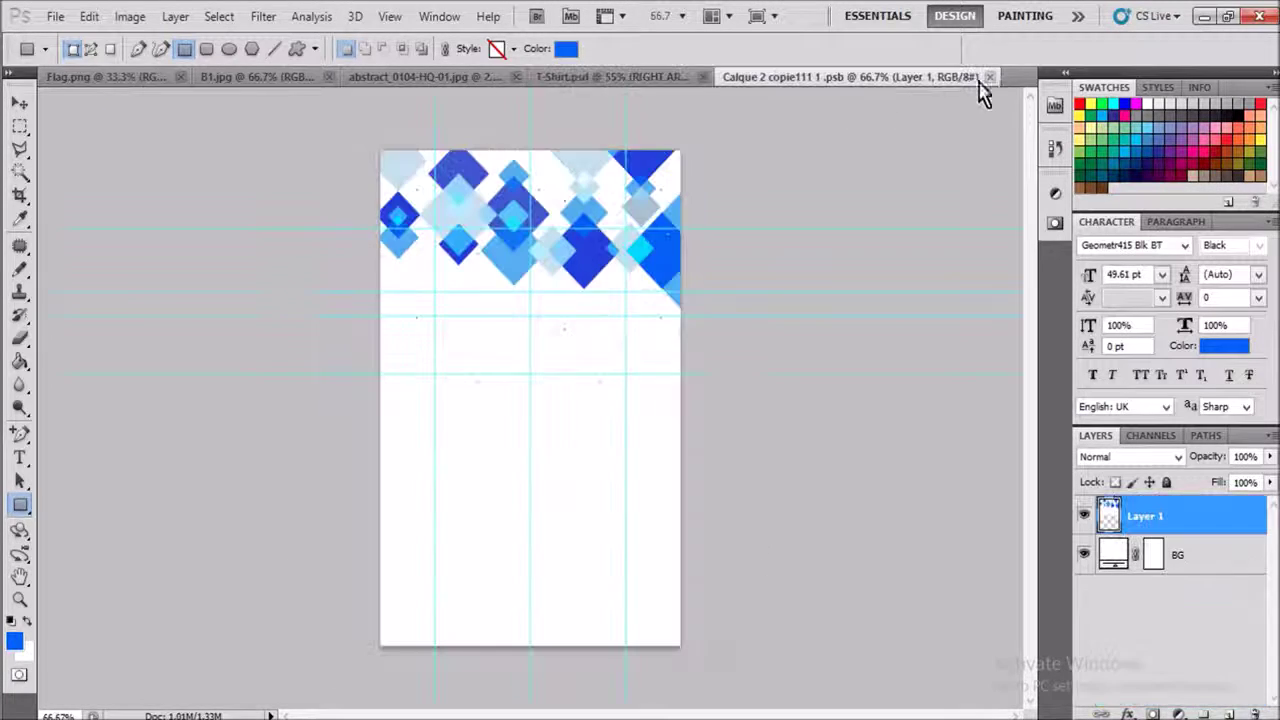
left_click(988, 78)
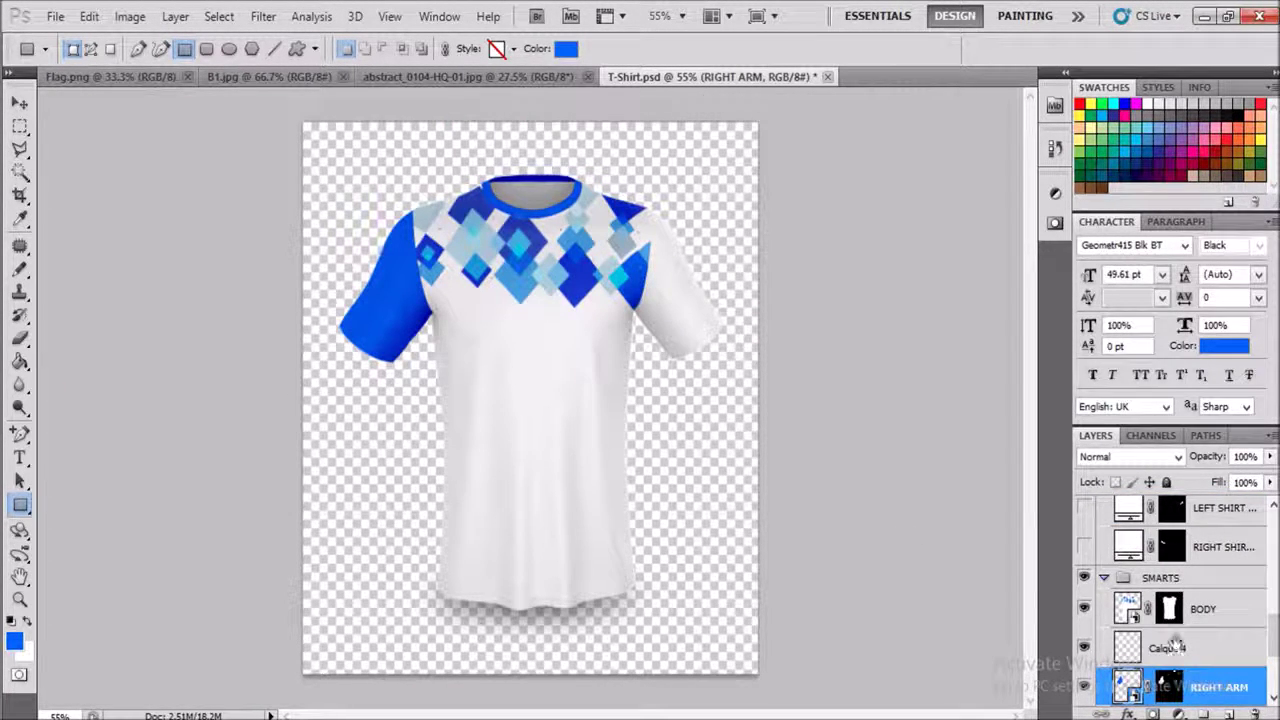
Step: Open the LEFT ARM smart object contents
scroll(1165, 630, "down", 1)
scroll(1160, 620, "down", 1)
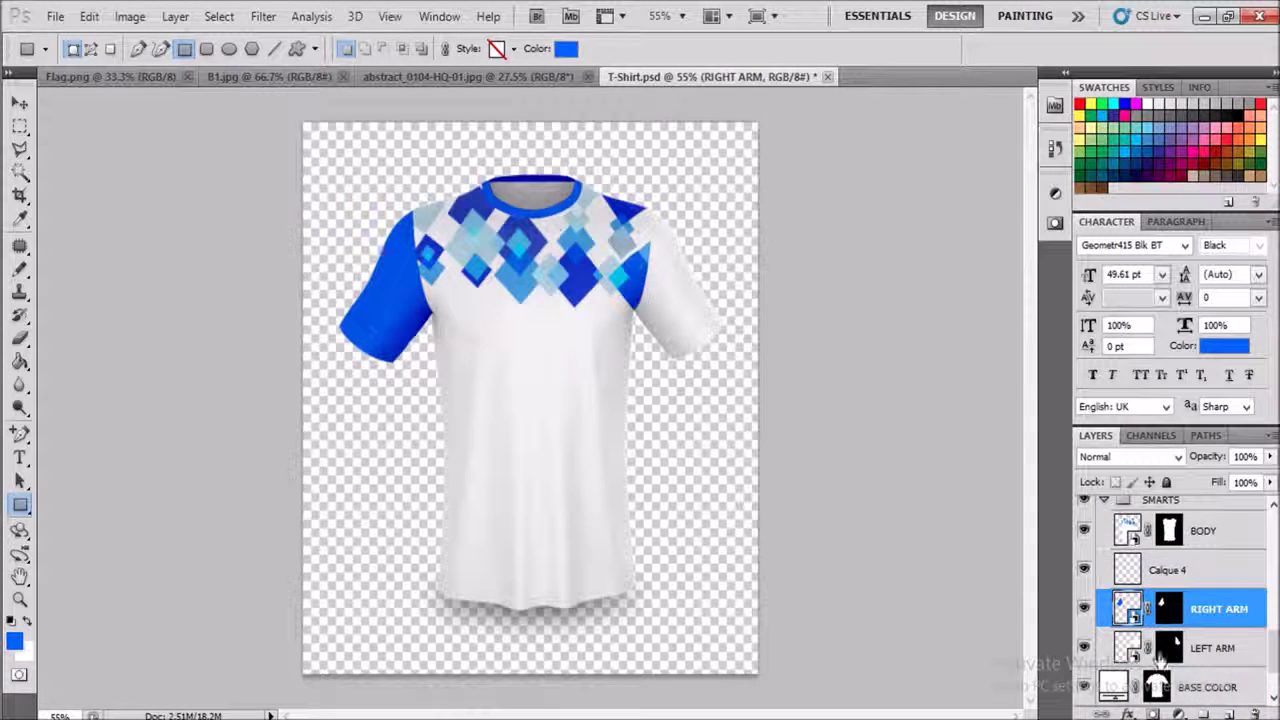
double_click(1130, 648)
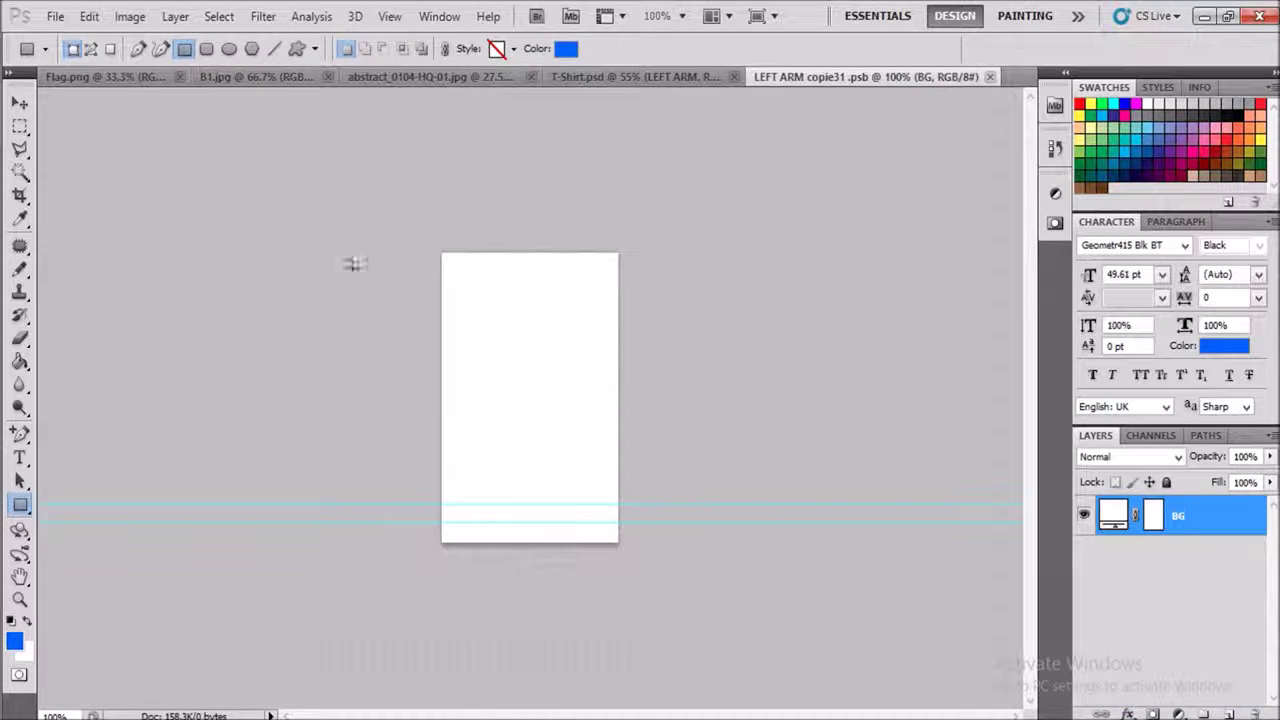
Step: Fill the left arm canvas with a blue rectangle and close it back to the shirt
left_click_drag(18, 505, 86, 505)
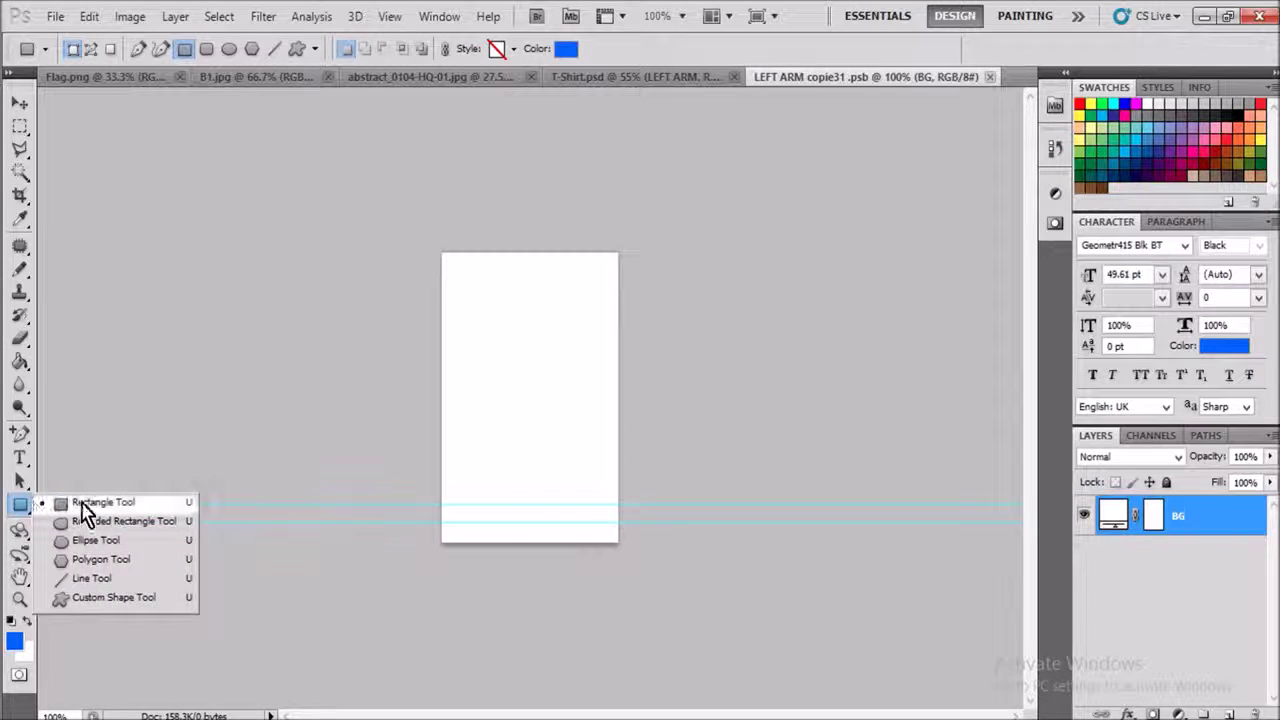
left_click_drag(432, 249, 627, 556)
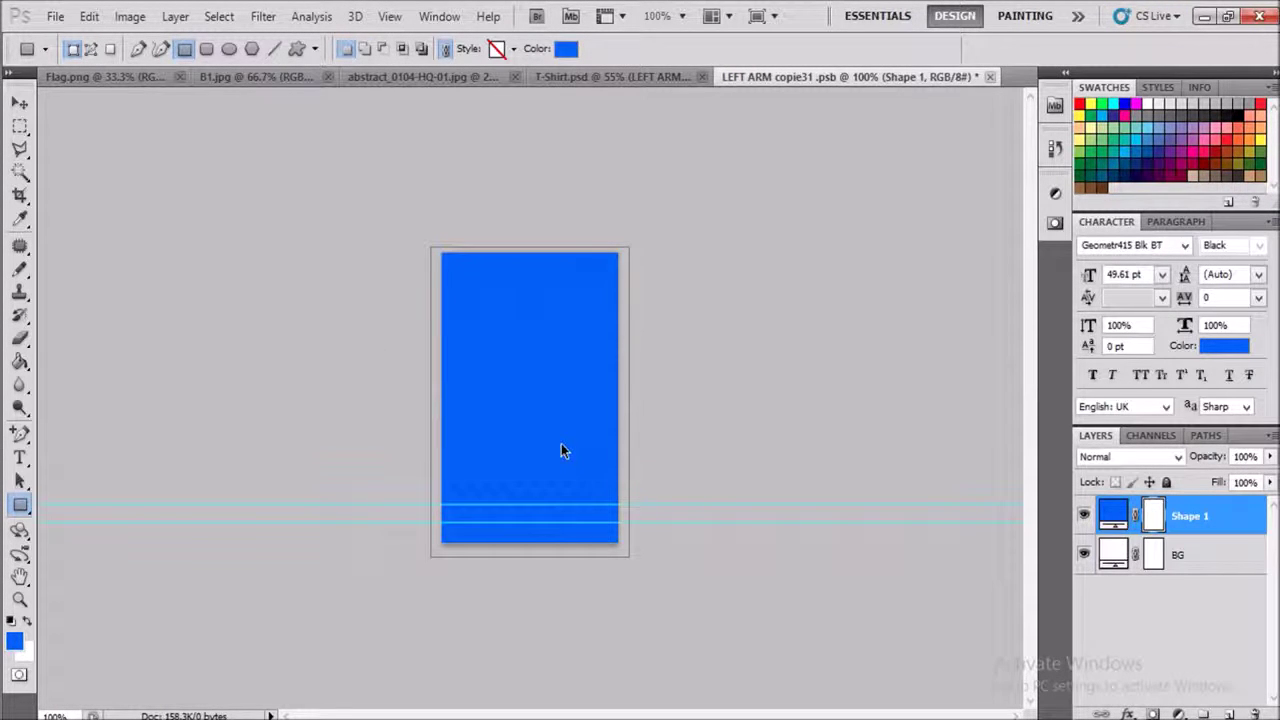
left_click(990, 76)
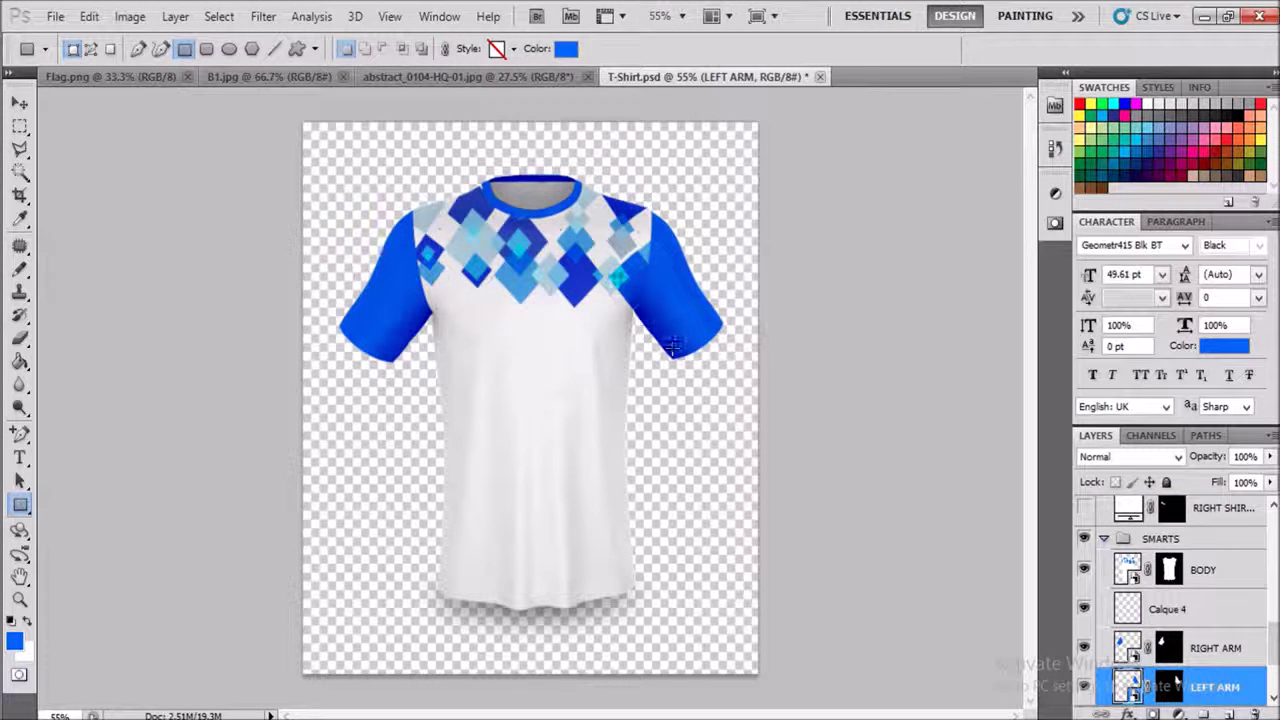
Step: Paste the whole wooden Christmas image into T-Shirt.psd just above the Background layer
left_click(236, 80)
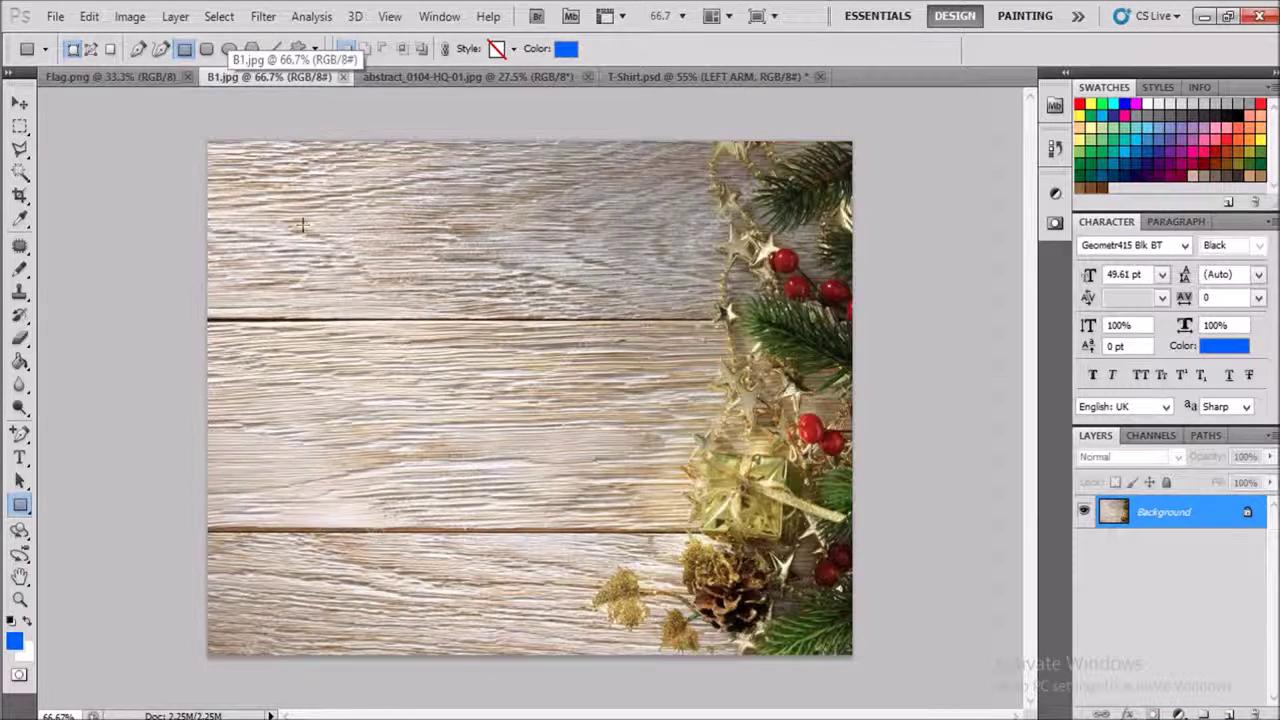
key("ctrl+a")
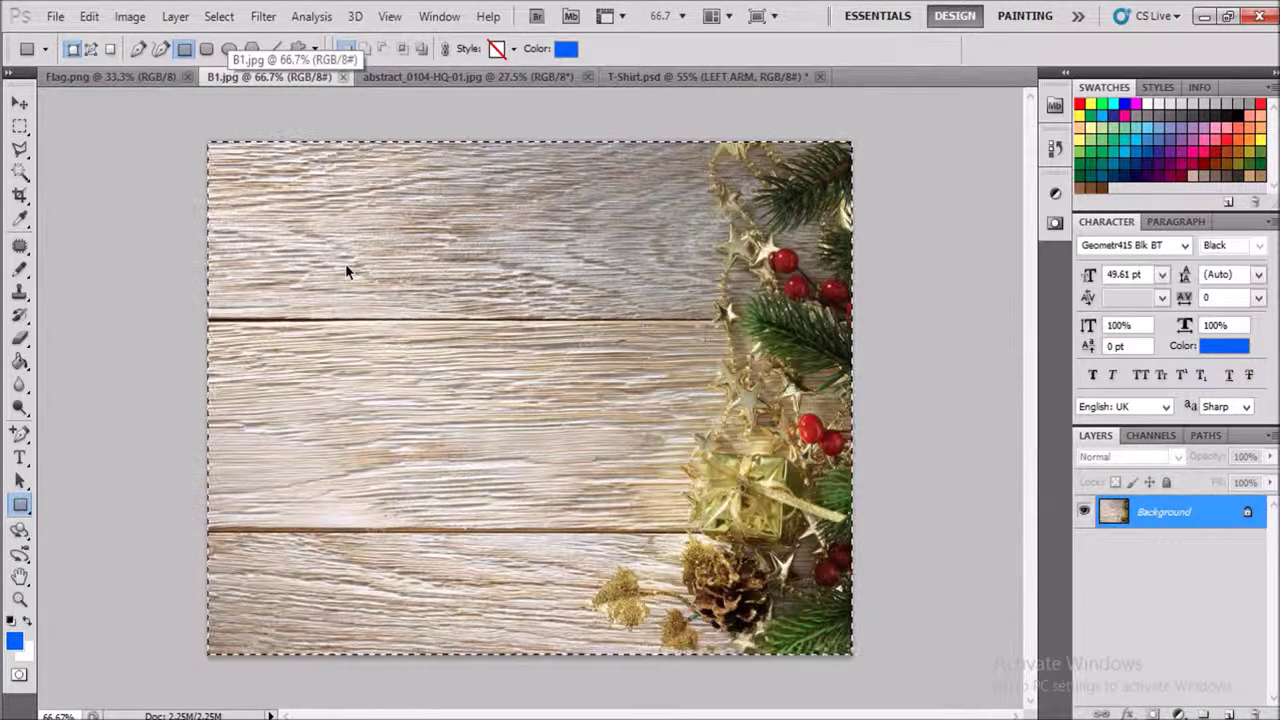
left_click(751, 77)
scroll(1178, 618, "down", 3)
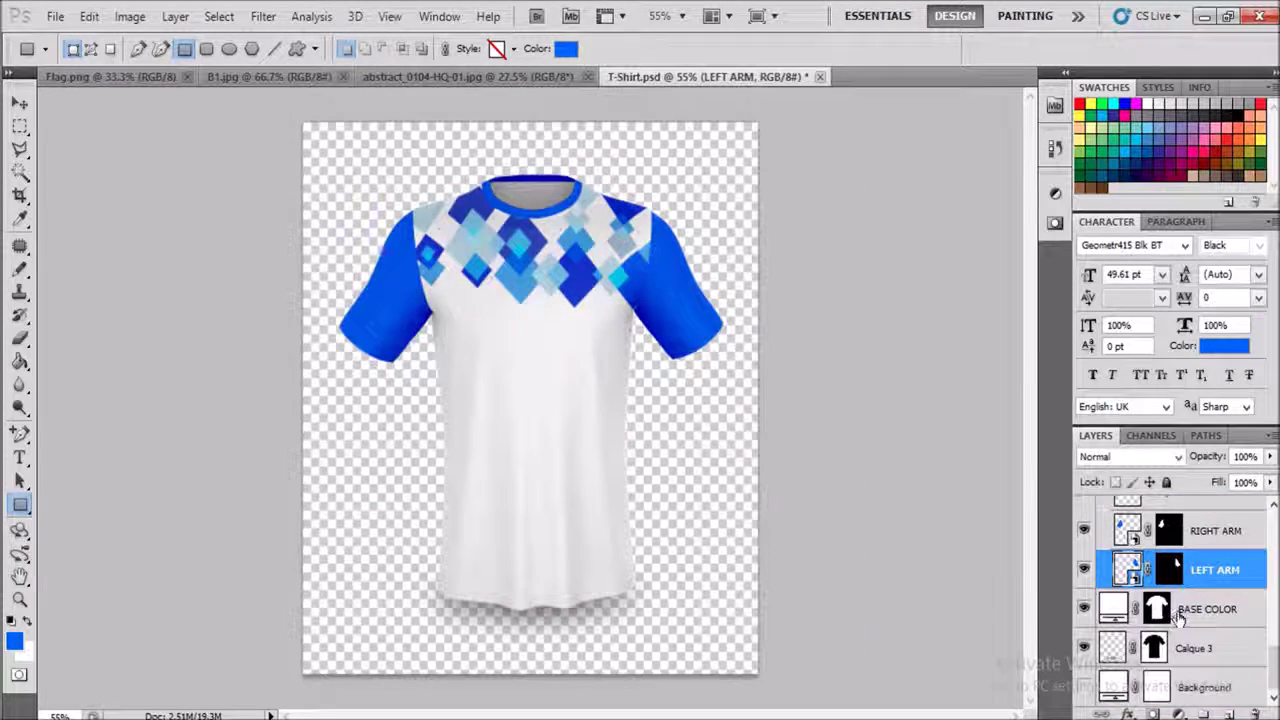
left_click(1180, 687)
key("ctrl+v")
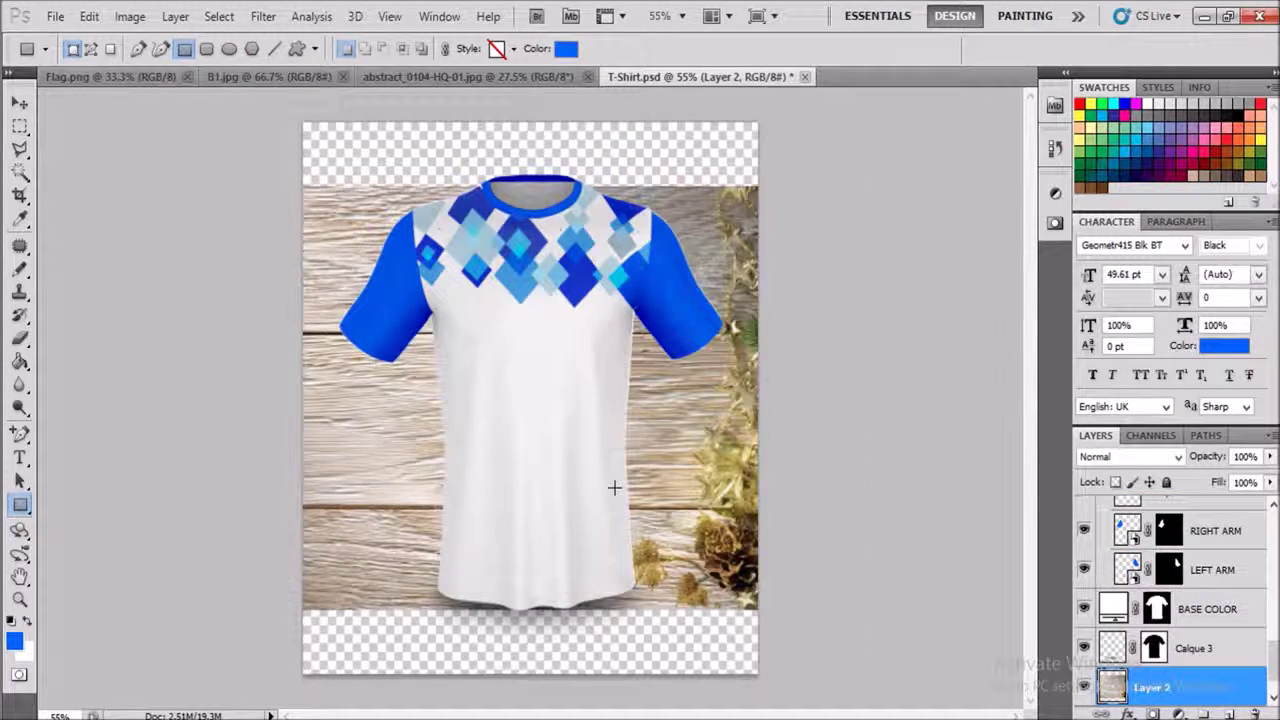
Step: Scale the wood layer to about 86% and move it down to the canvas bottom
key("ctrl+t")
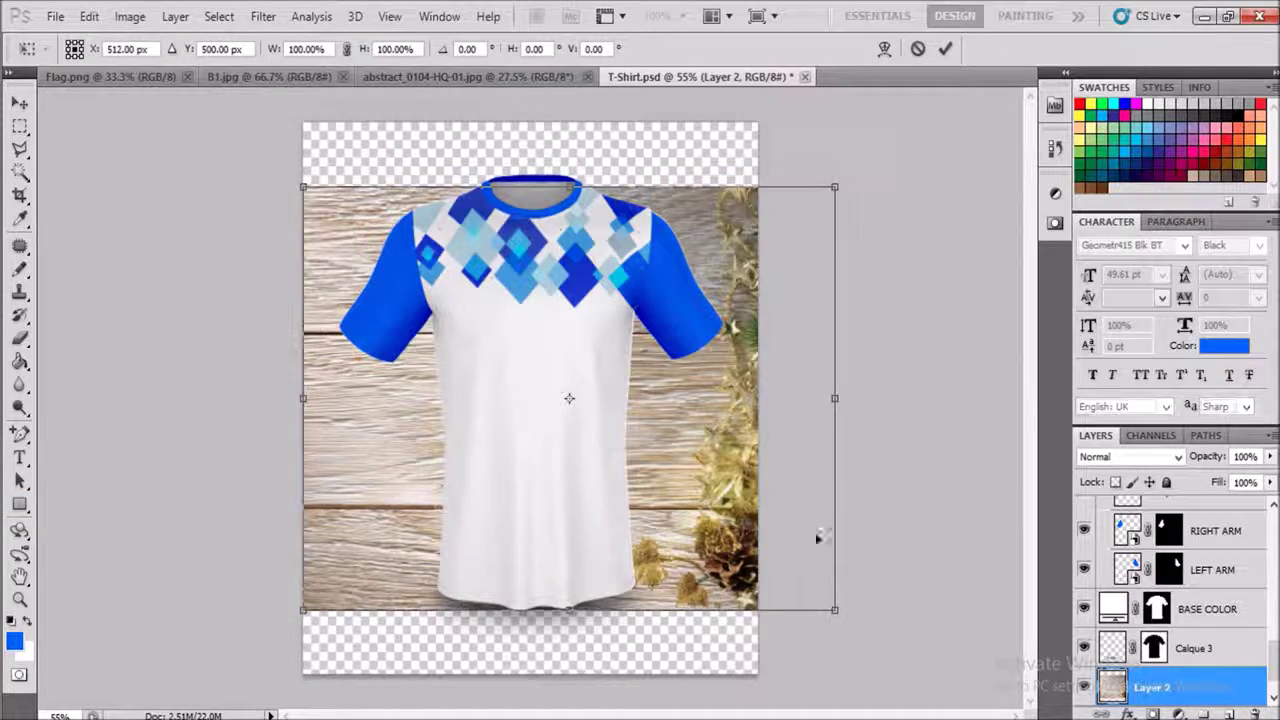
left_click_drag(835, 611, 800, 598)
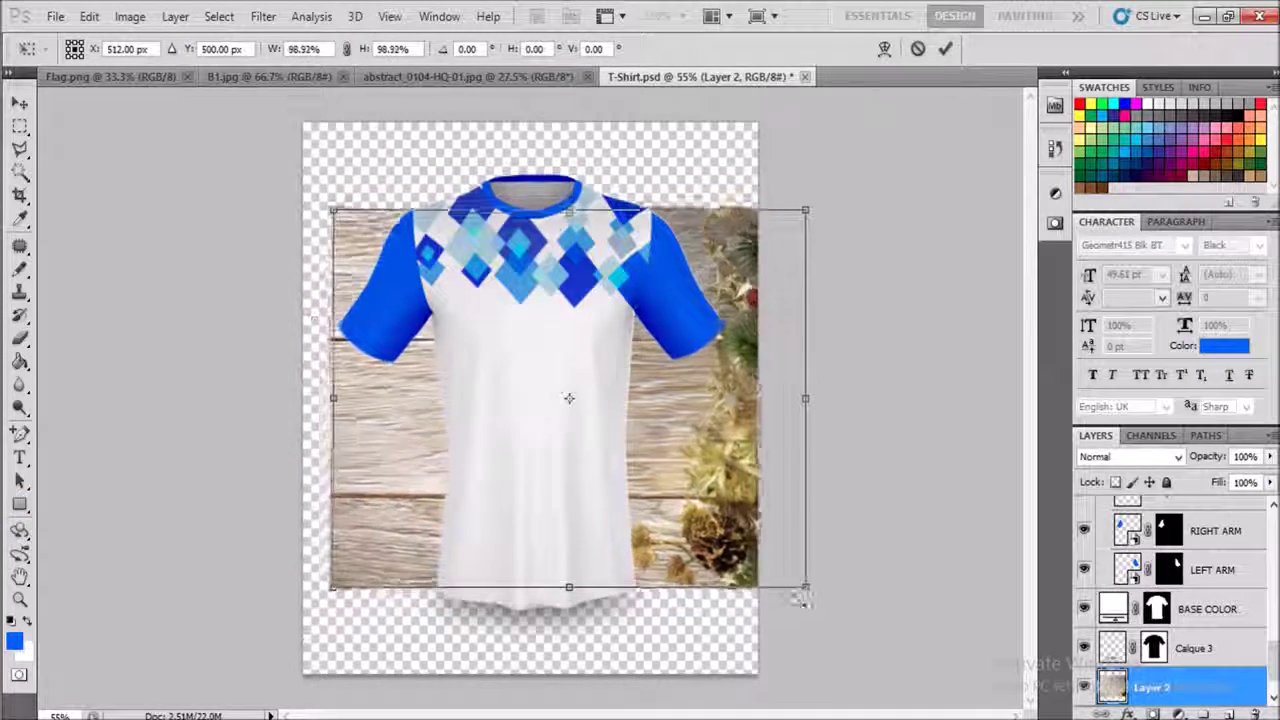
left_click_drag(743, 517, 702, 521)
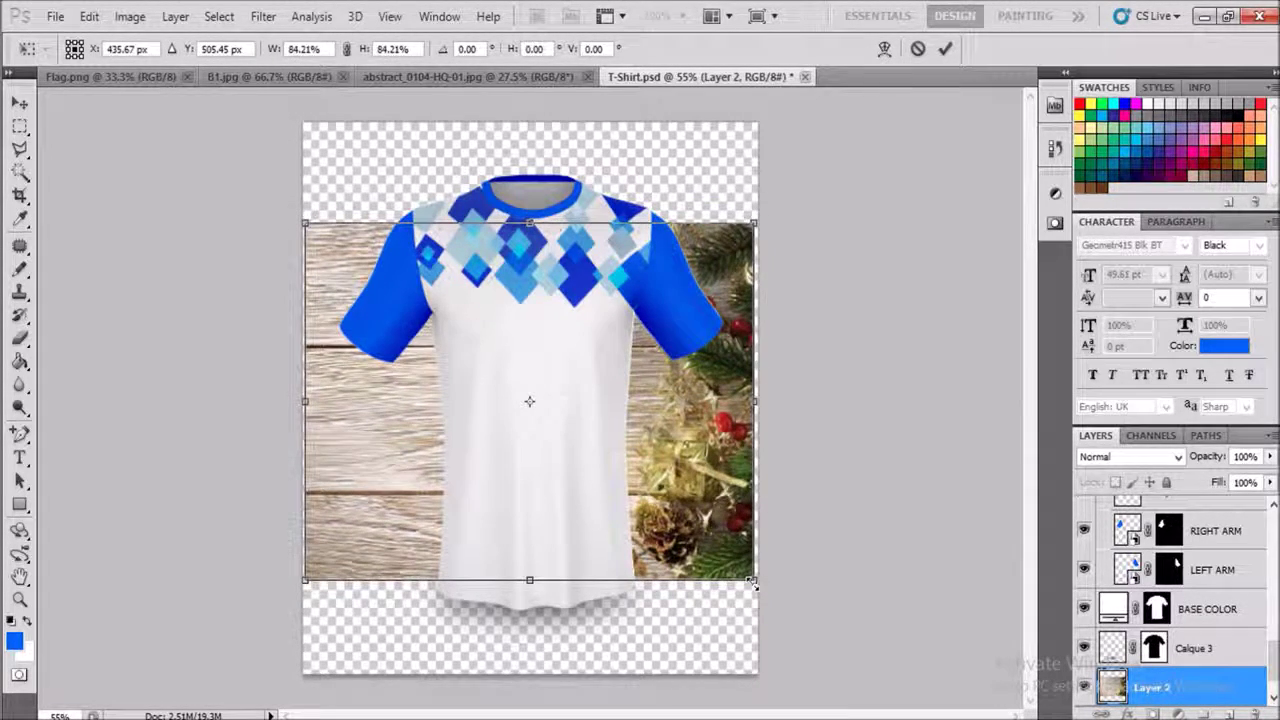
left_click_drag(758, 588, 756, 588)
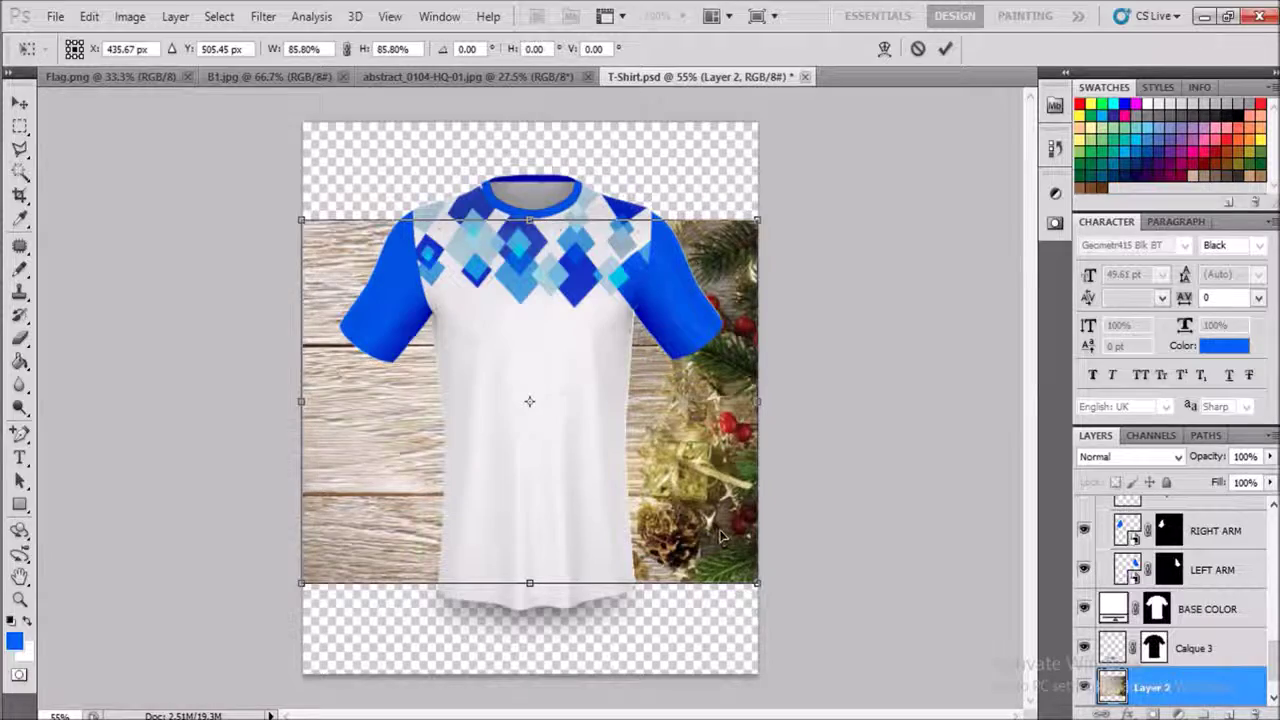
left_click_drag(718, 537, 720, 629)
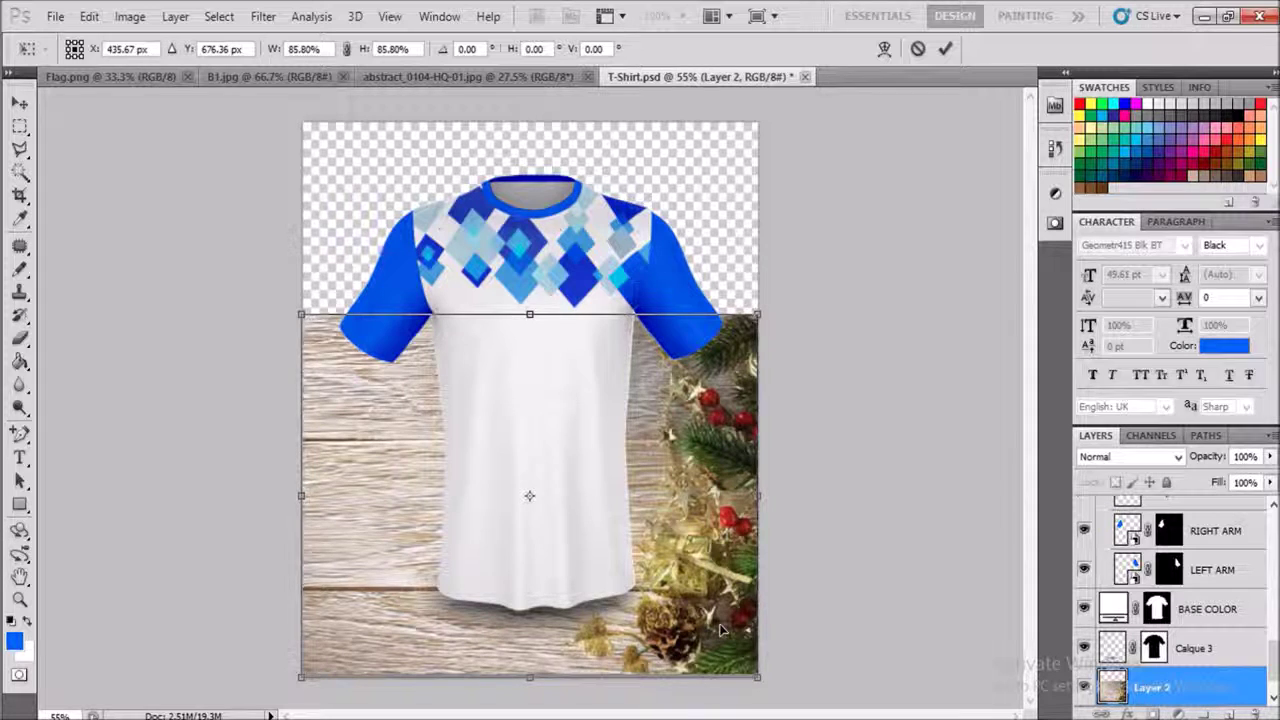
key("Return")
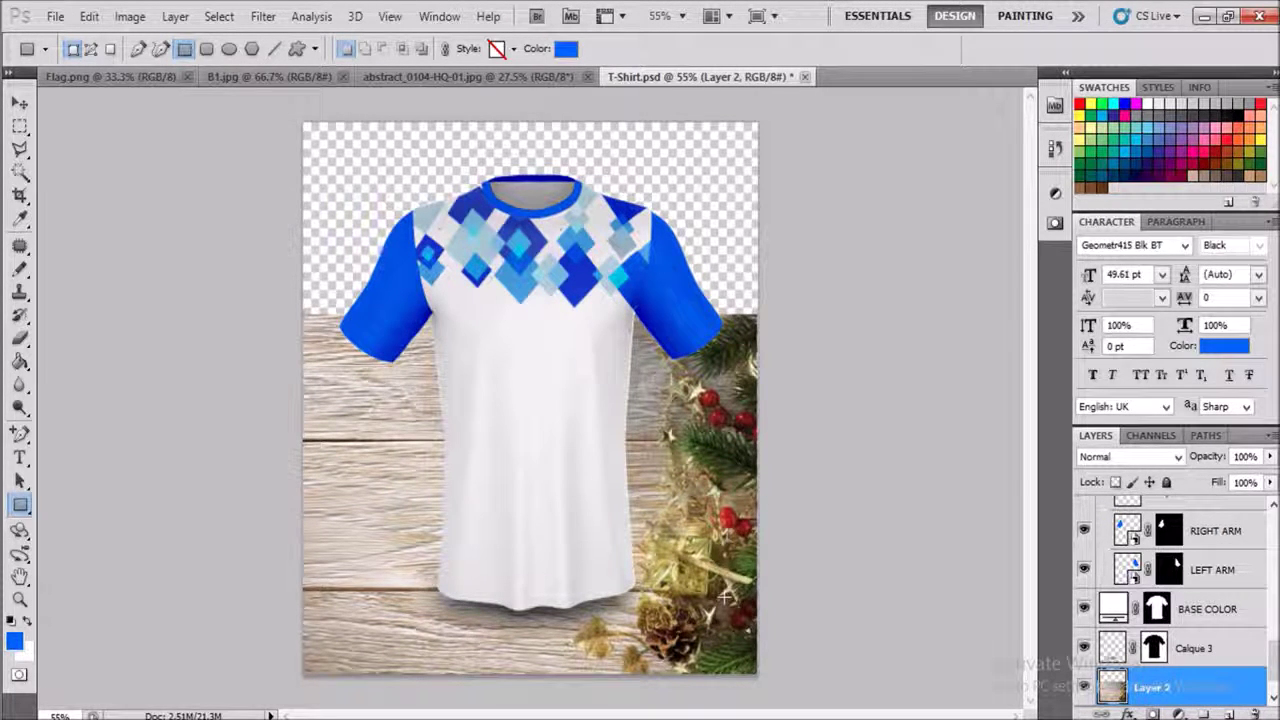
Step: Duplicate the wood layer as Layer 2 copy and move it up to fill the canvas top
left_click(20, 104)
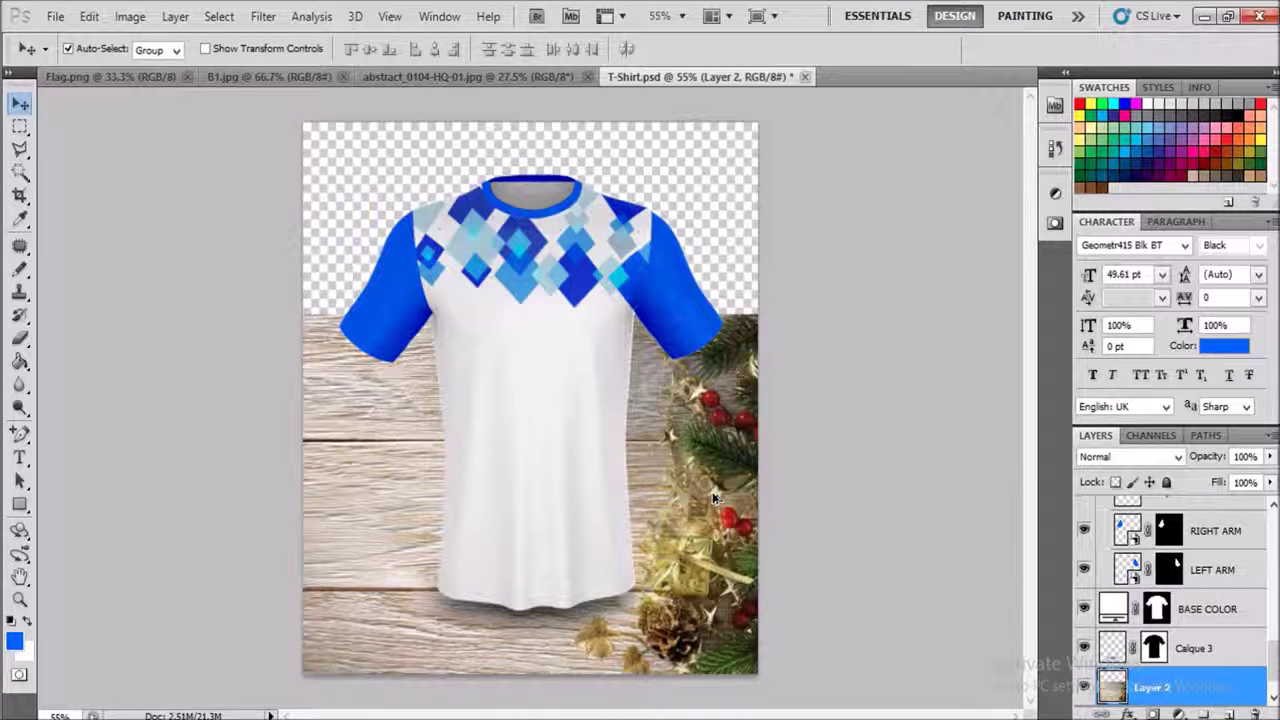
key("ctrl+j")
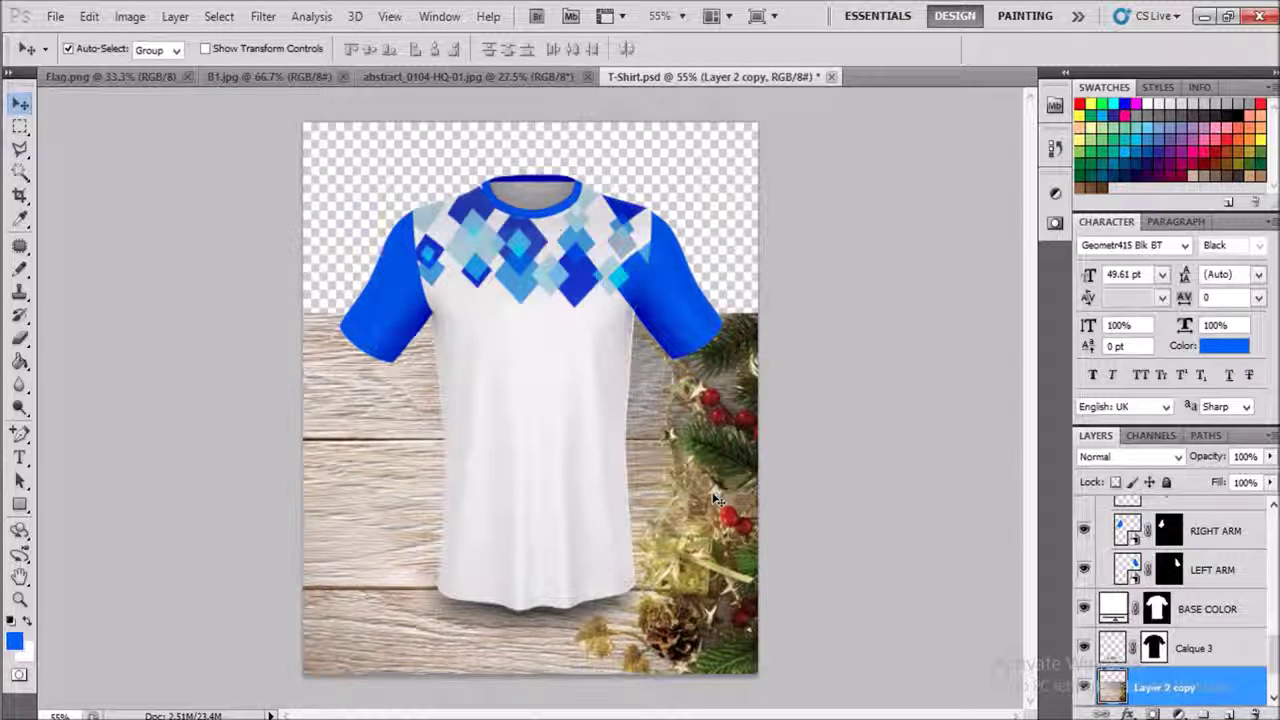
key("ctrl+t")
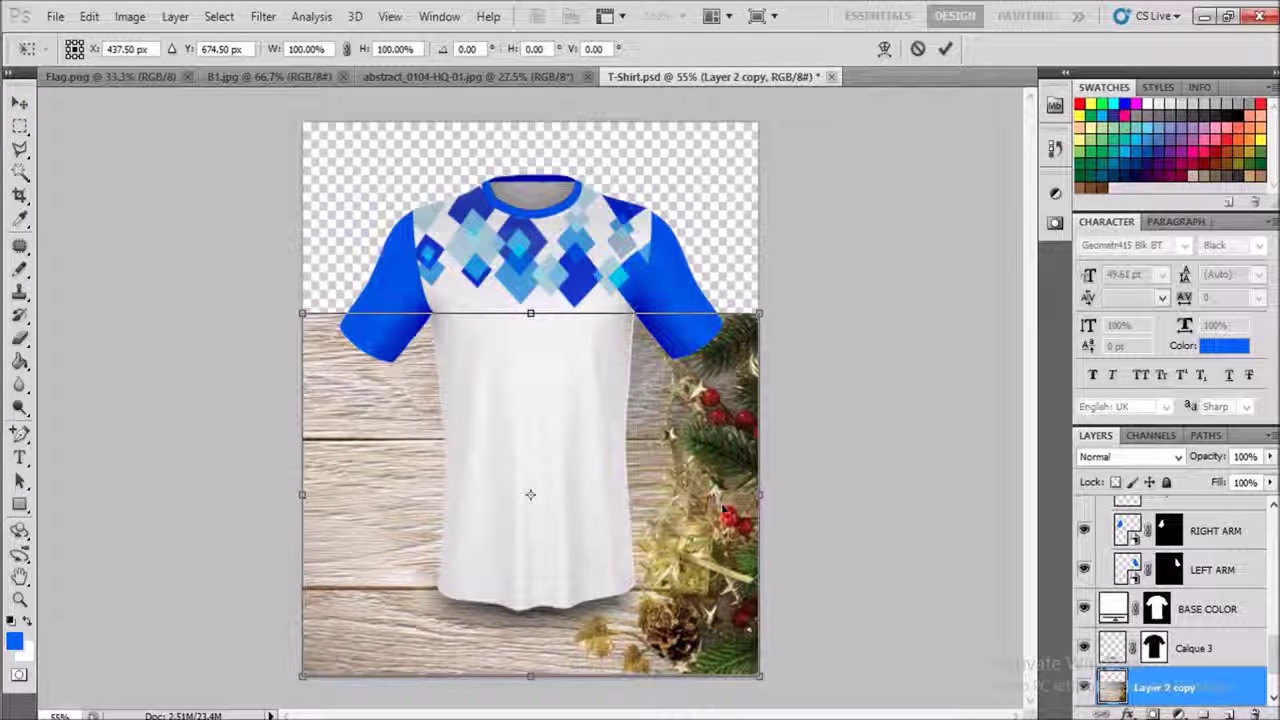
left_click_drag(722, 510, 715, 312)
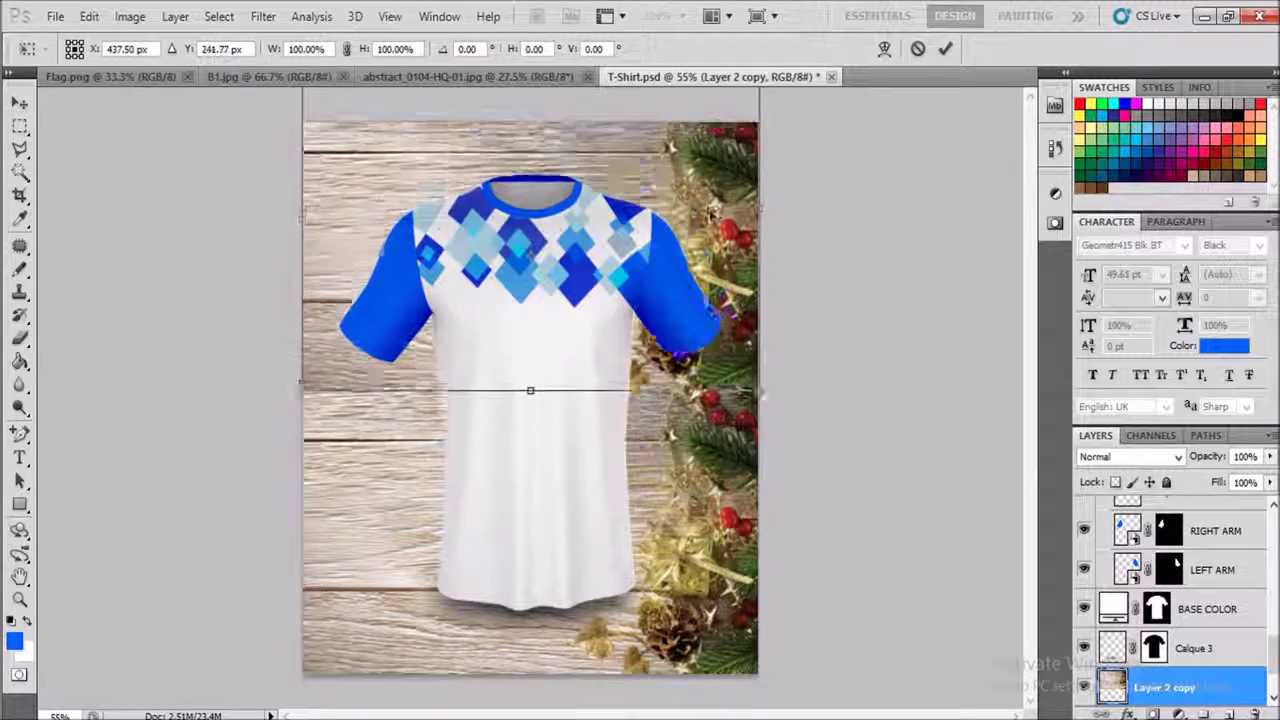
mouse_move(716, 335)
left_mouse_down()
mouse_move(717, 242)
mouse_move(717, 262)
left_mouse_up()
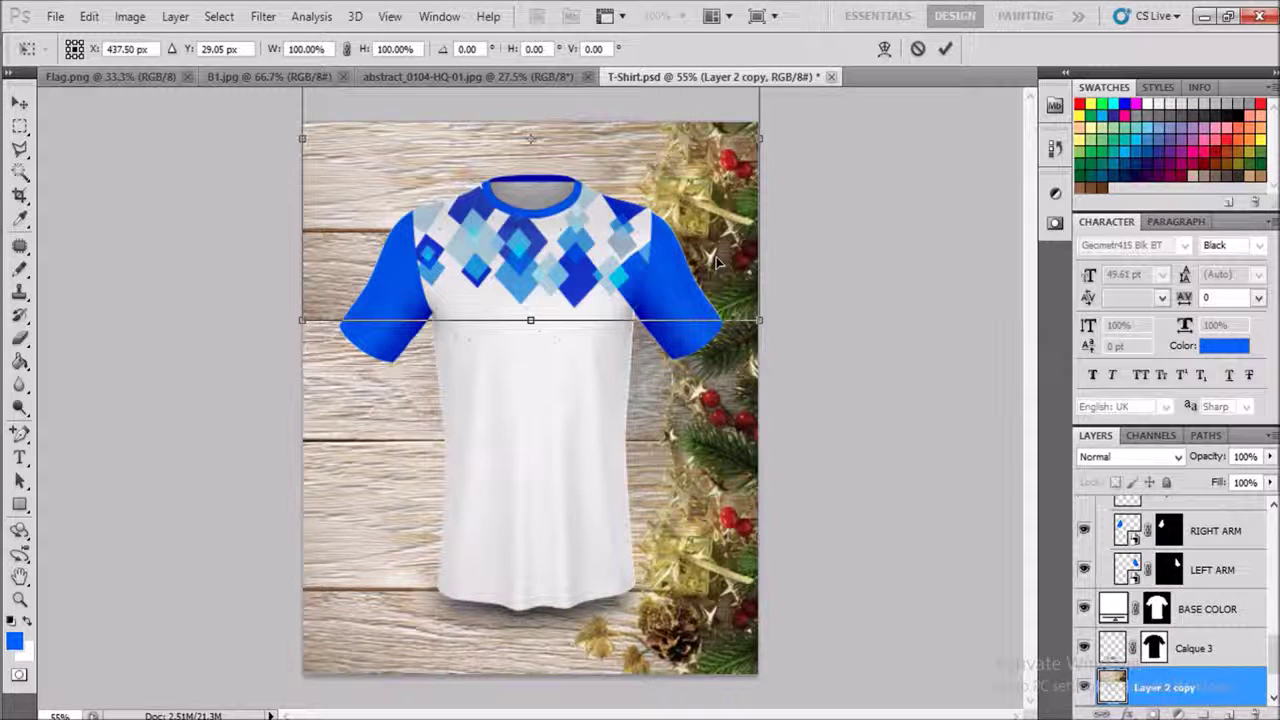
key("Return")
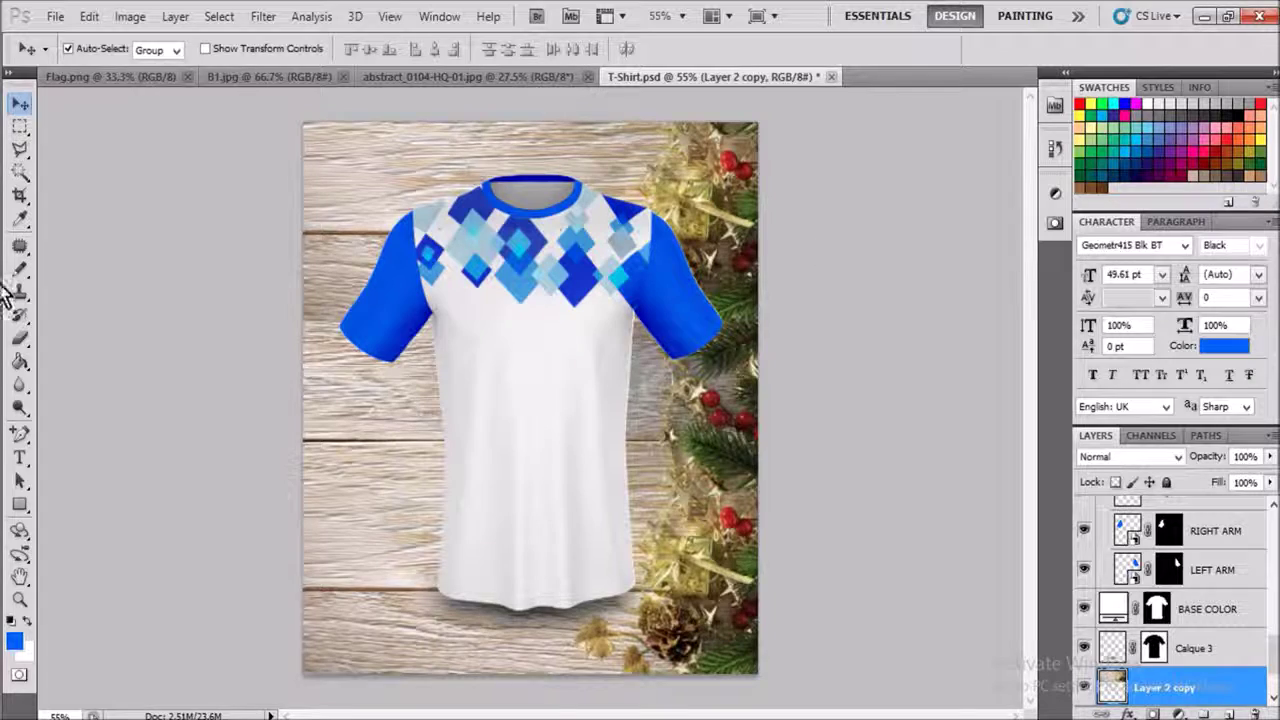
Step: Save the mockup as JPEG 'Blue & White.jpg' at quality 12 Maximum, Progressive
left_click(55, 16)
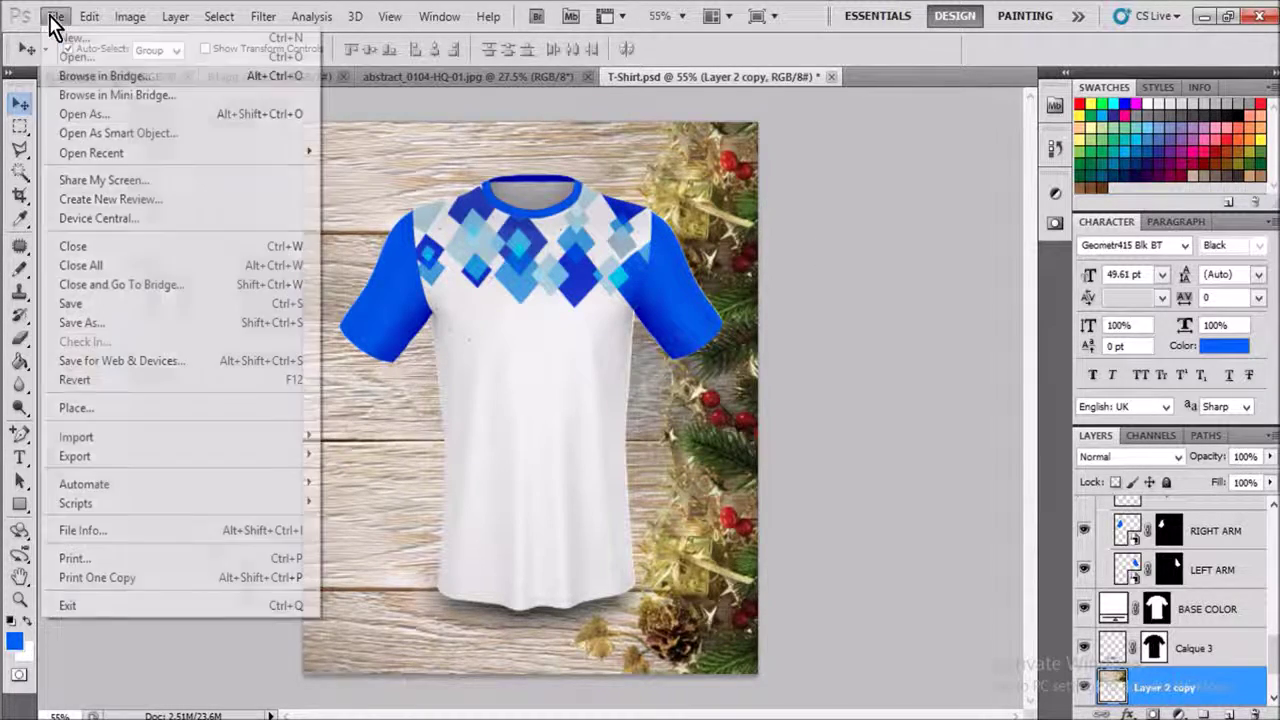
left_click(98, 322)
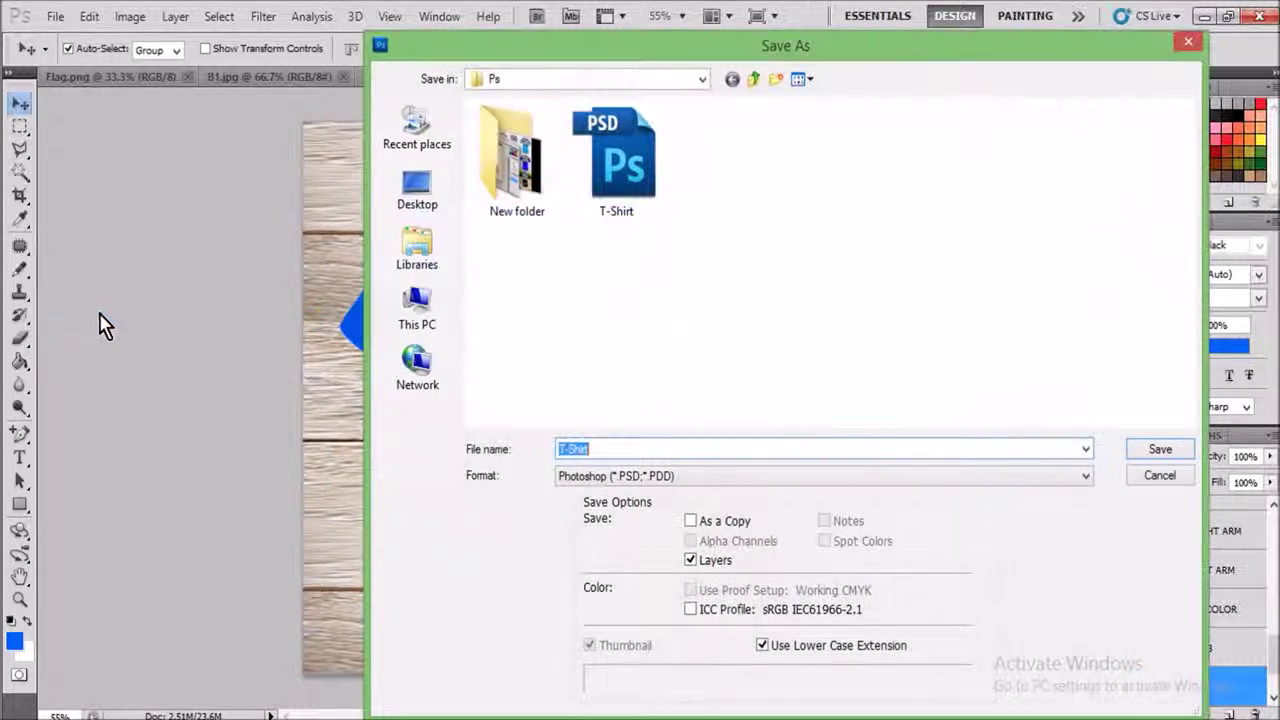
left_click(608, 449)
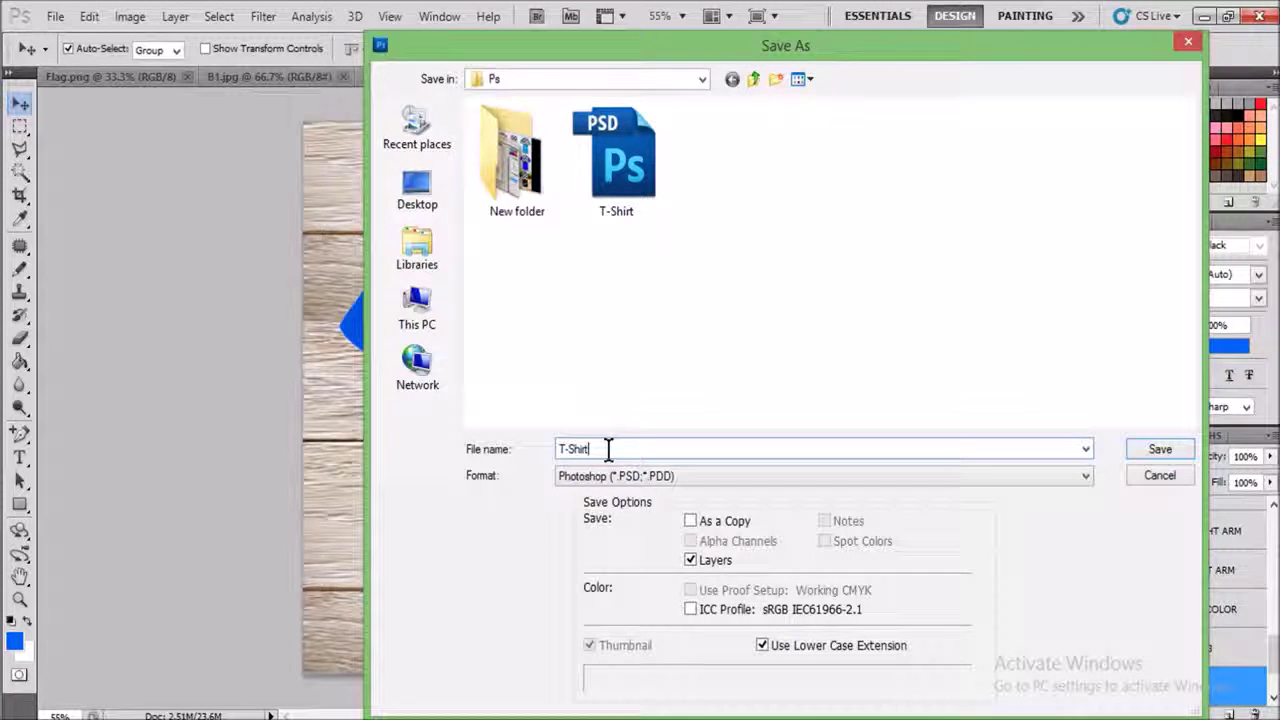
key("BackSpace")
key("BackSpace")
key("BackSpace")
key("BackSpace")
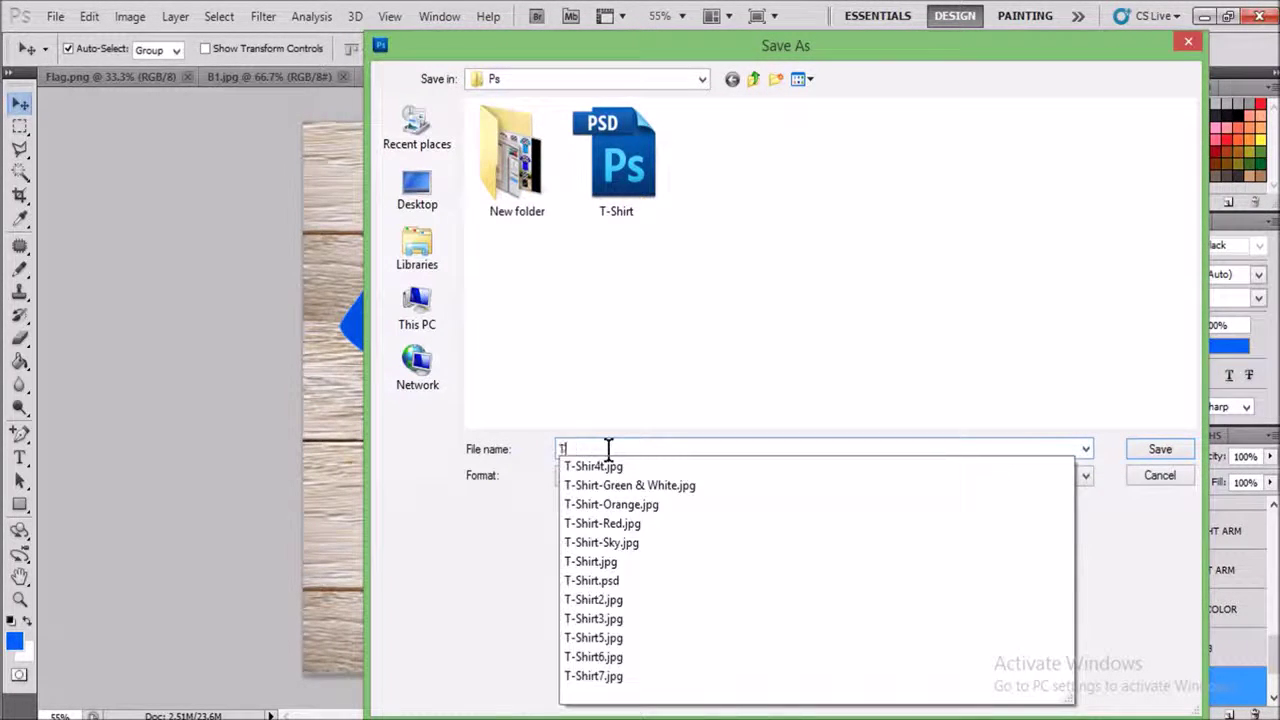
type("Blue")
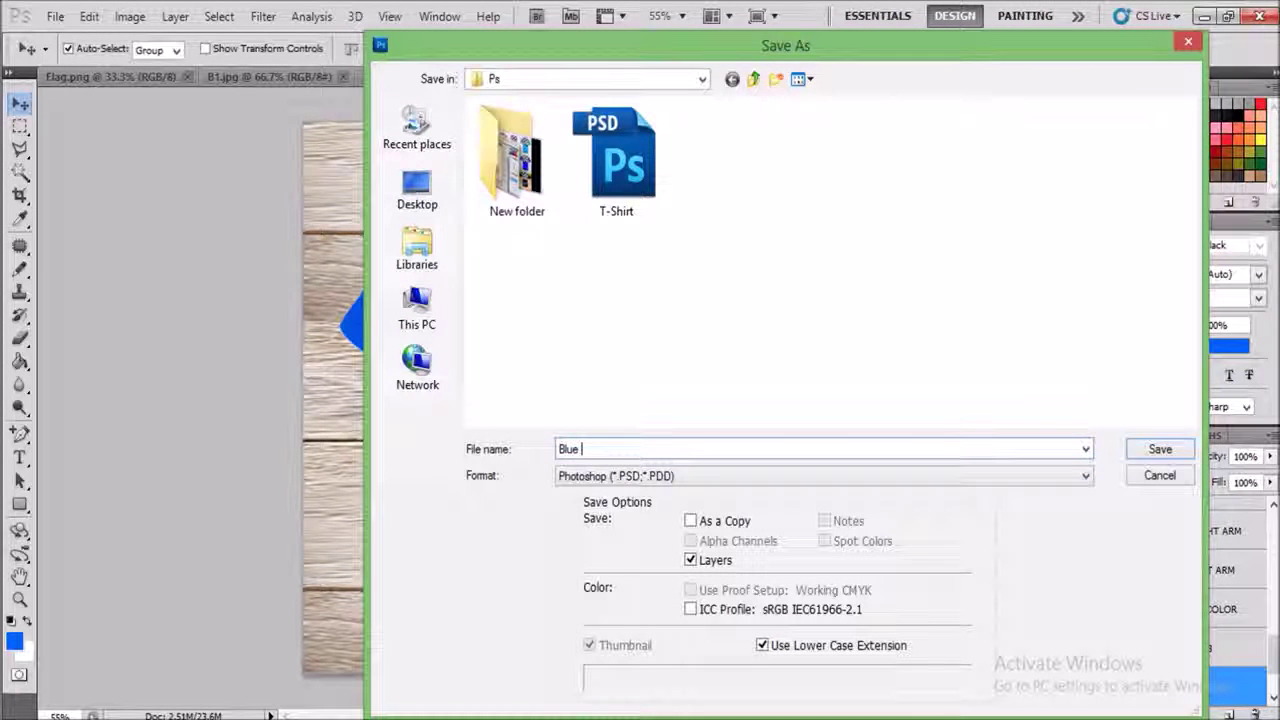
type(" & White")
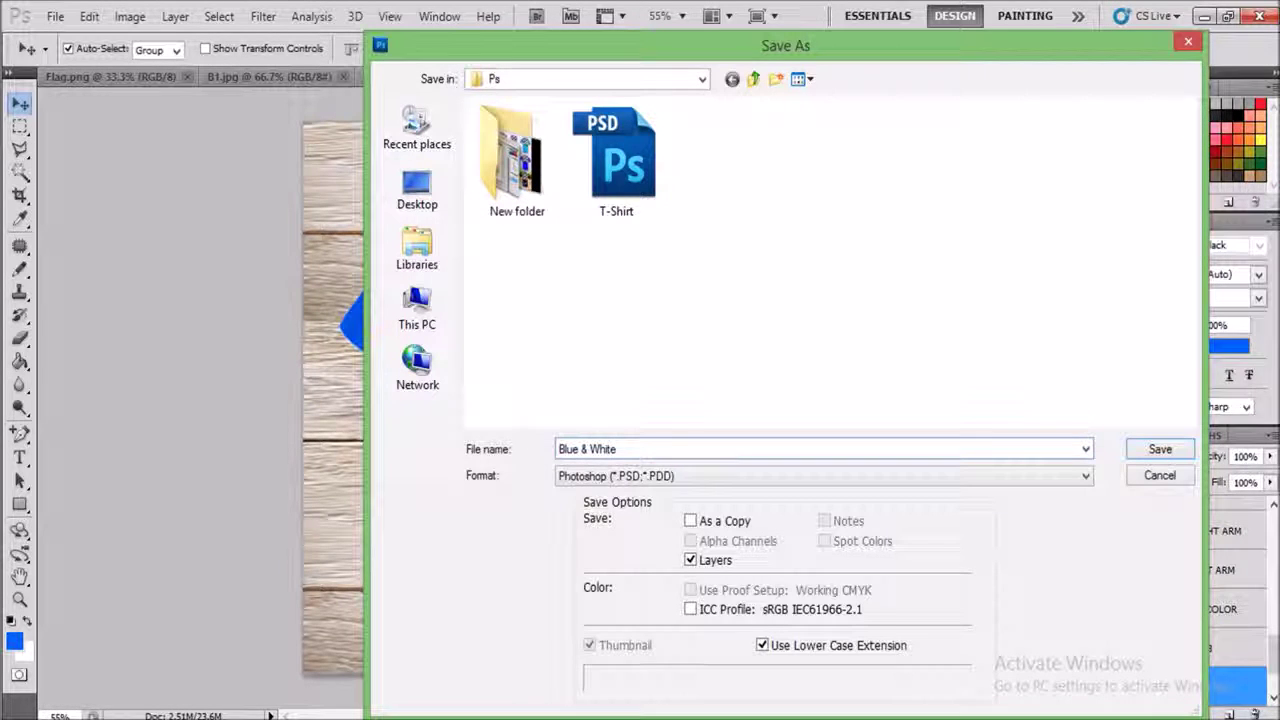
left_click(614, 480)
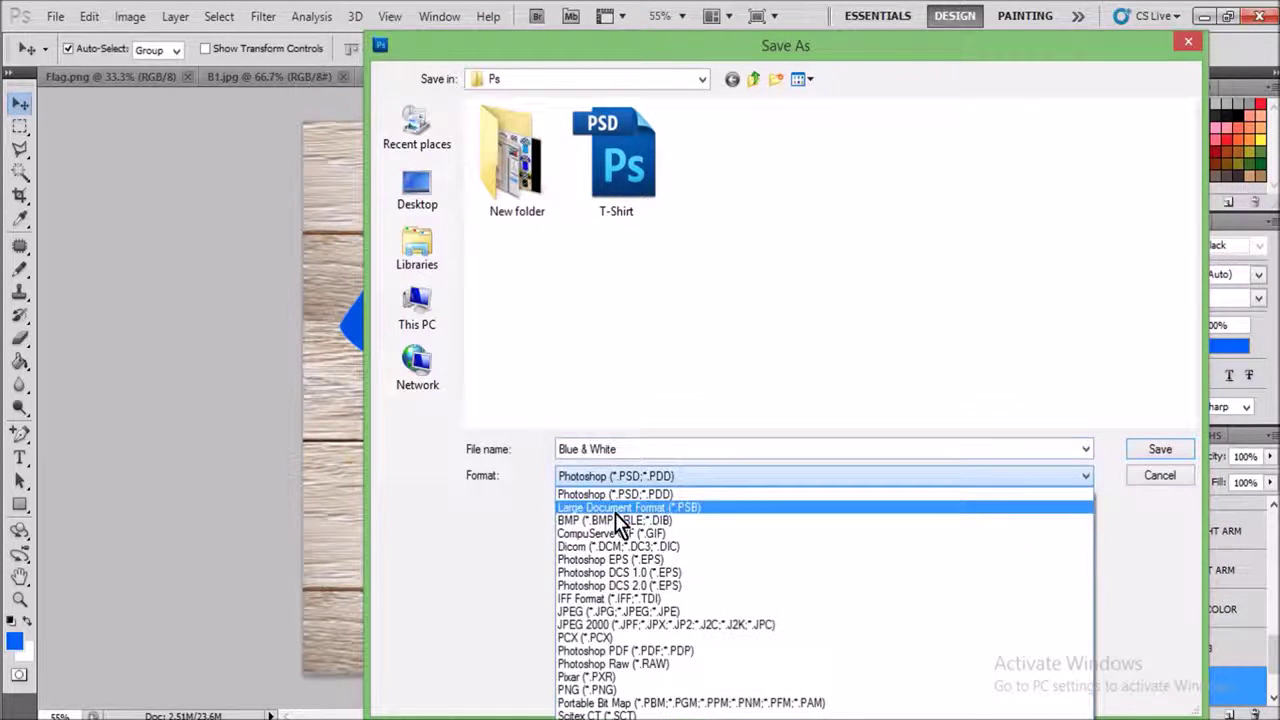
left_click(629, 611)
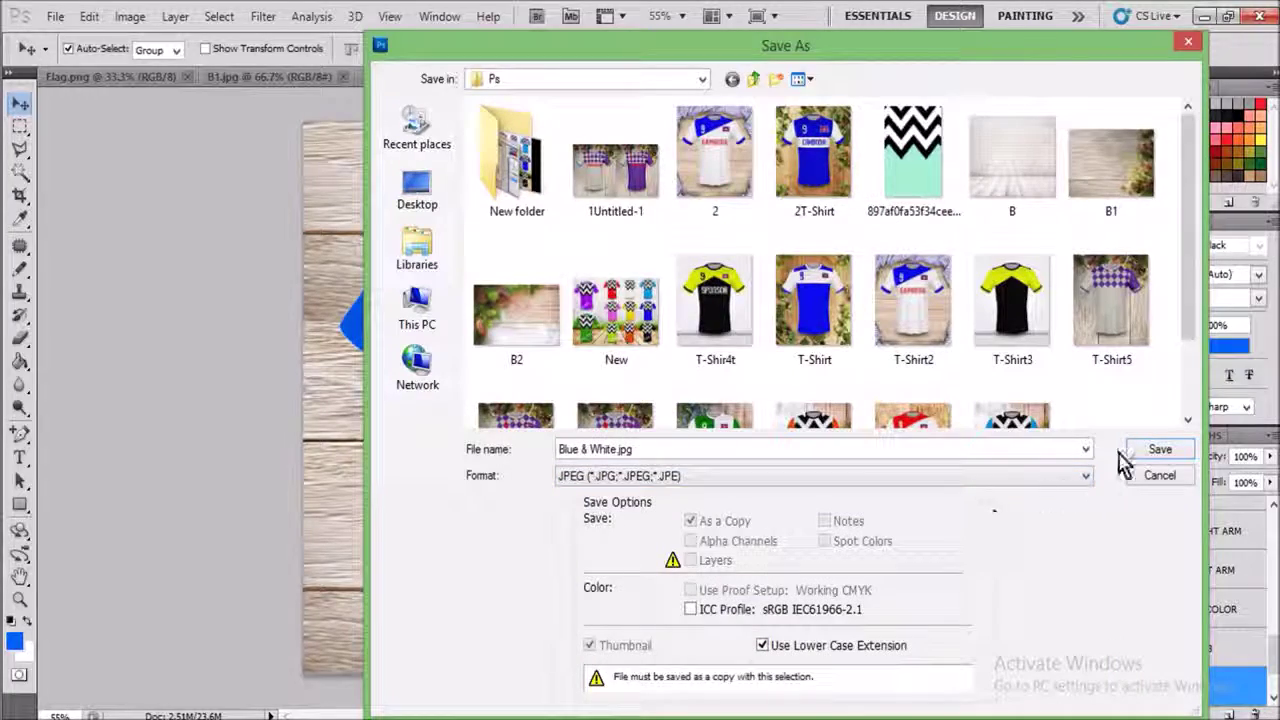
left_click(1157, 452)
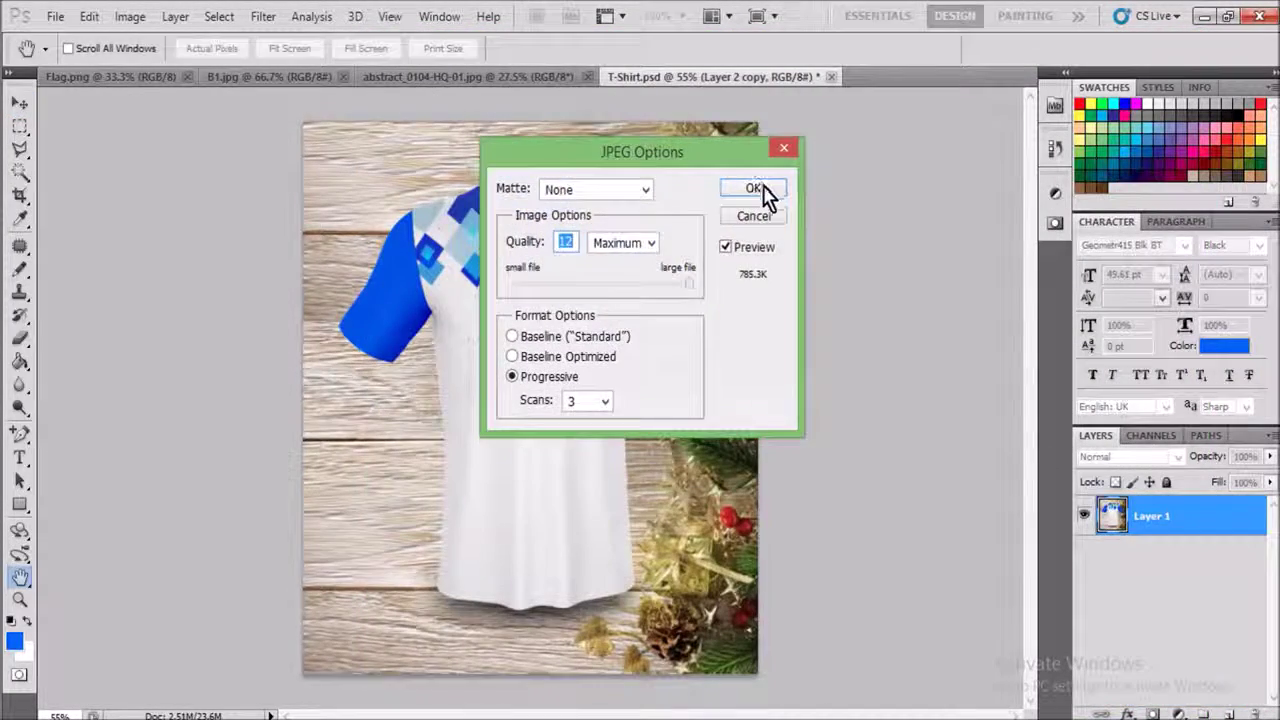
left_click(760, 192)
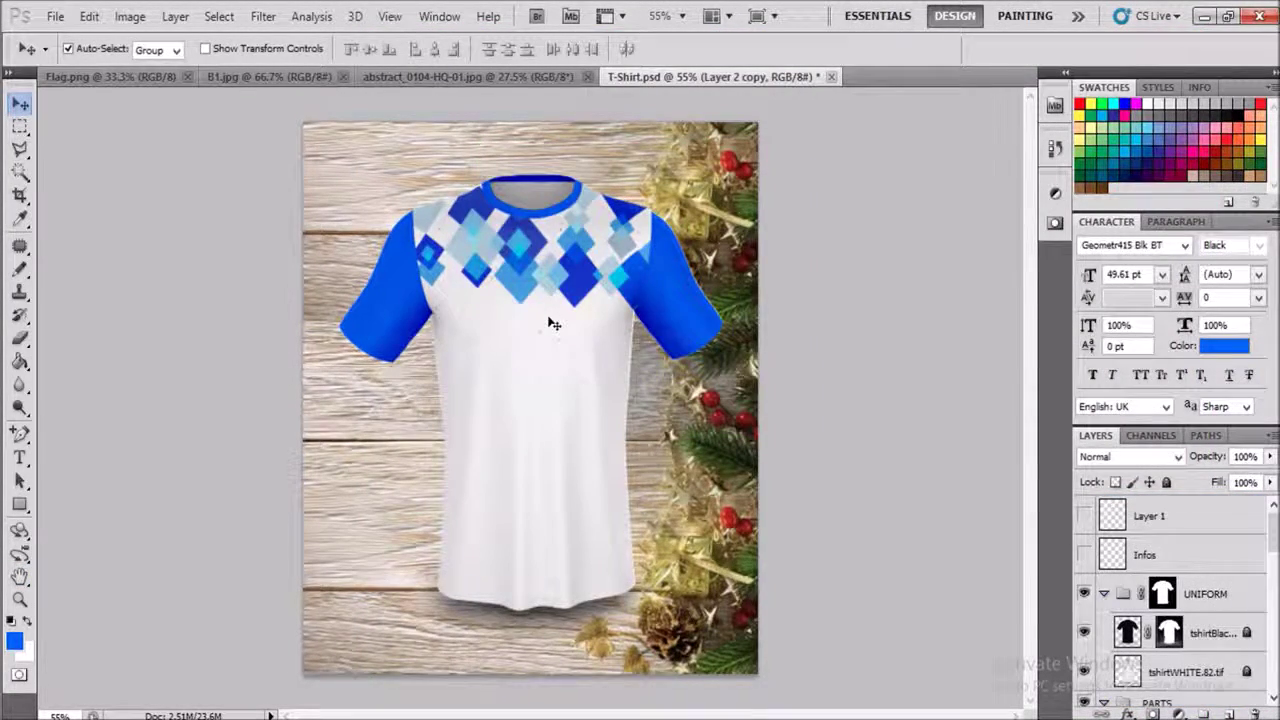